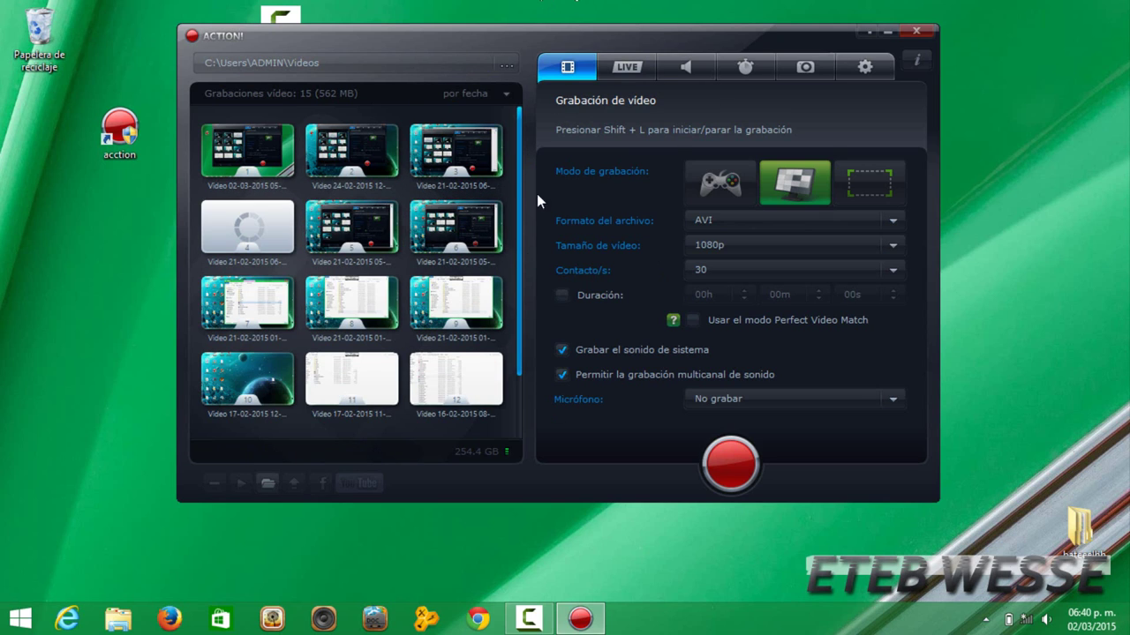
Try the selected-area recording mode and close its selection frame to return to full-screen recording.
{"action": "left_click", "coordinate": [717, 182]}
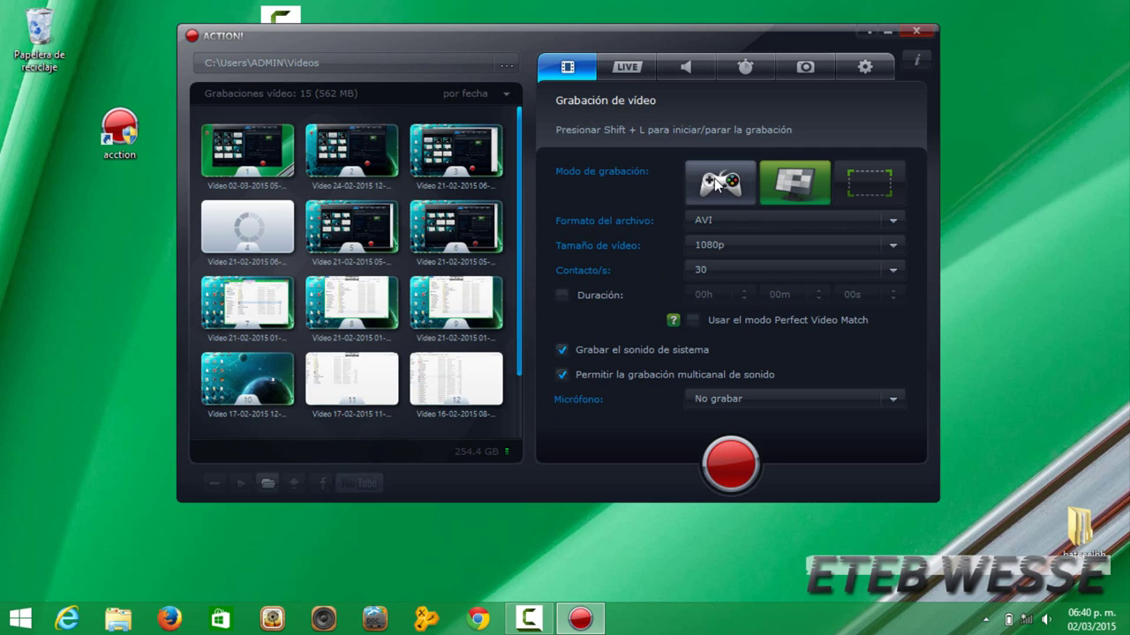
{"action": "left_click", "coordinate": [784, 182]}
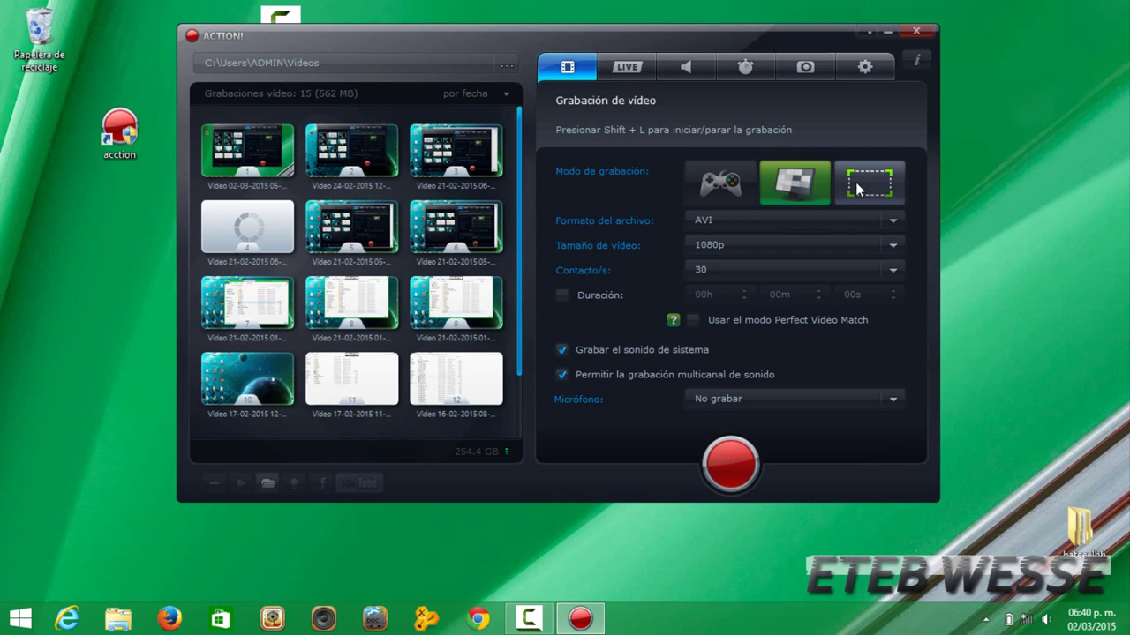
{"action": "left_click", "coordinate": [855, 182]}
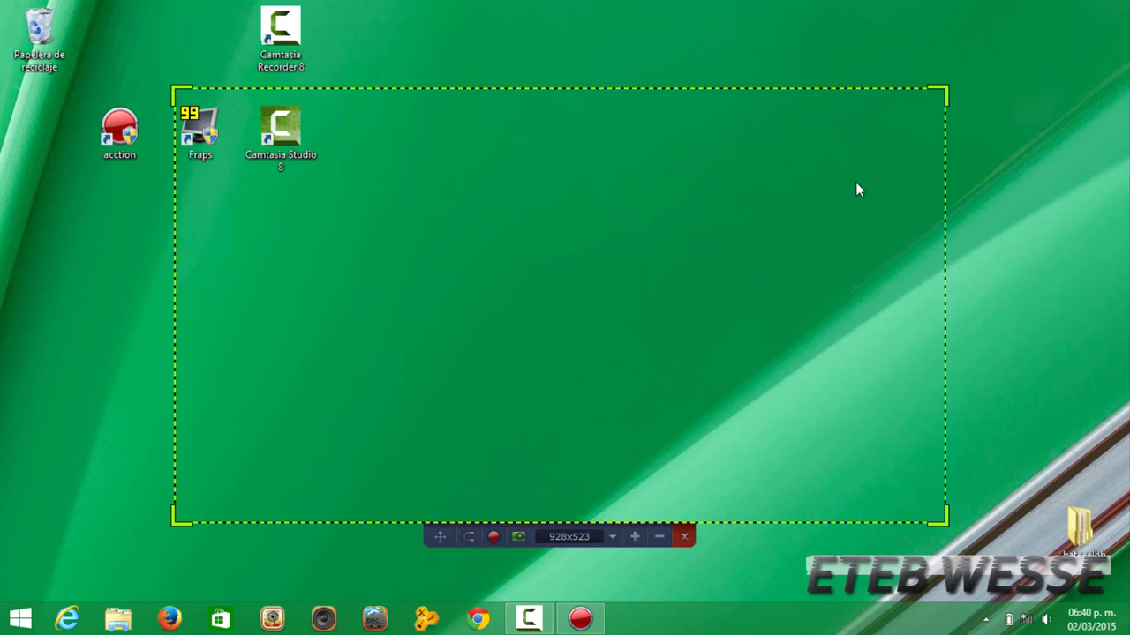
{"action": "left_click", "coordinate": [683, 538]}
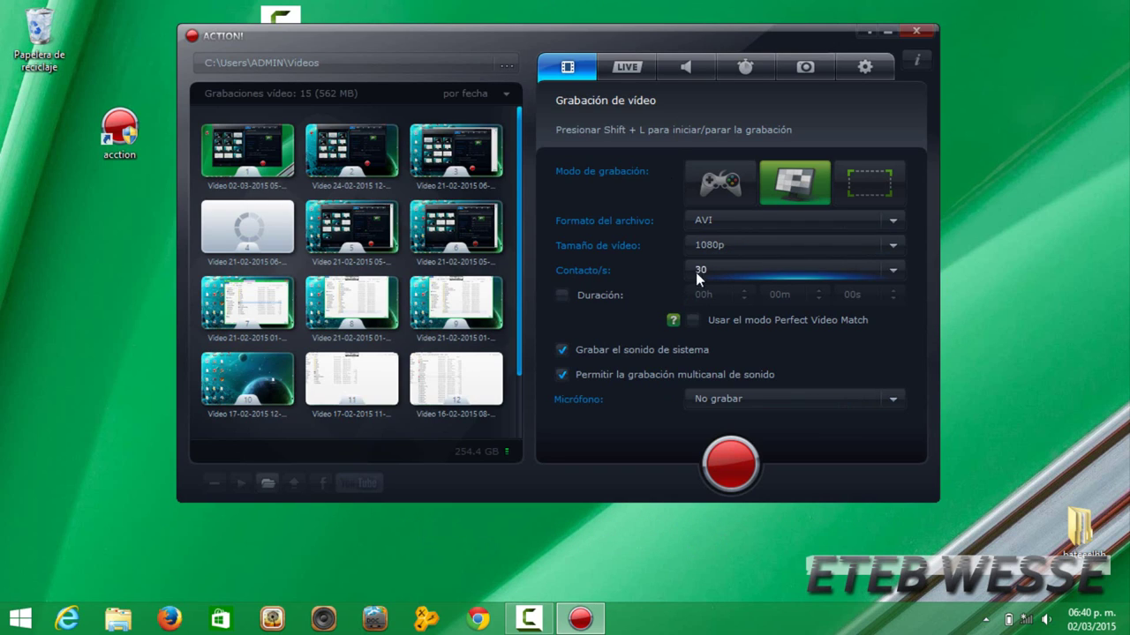
Check the available file formats, then try the Original video size and restore it to 1080p.
{"action": "left_click", "coordinate": [713, 228]}
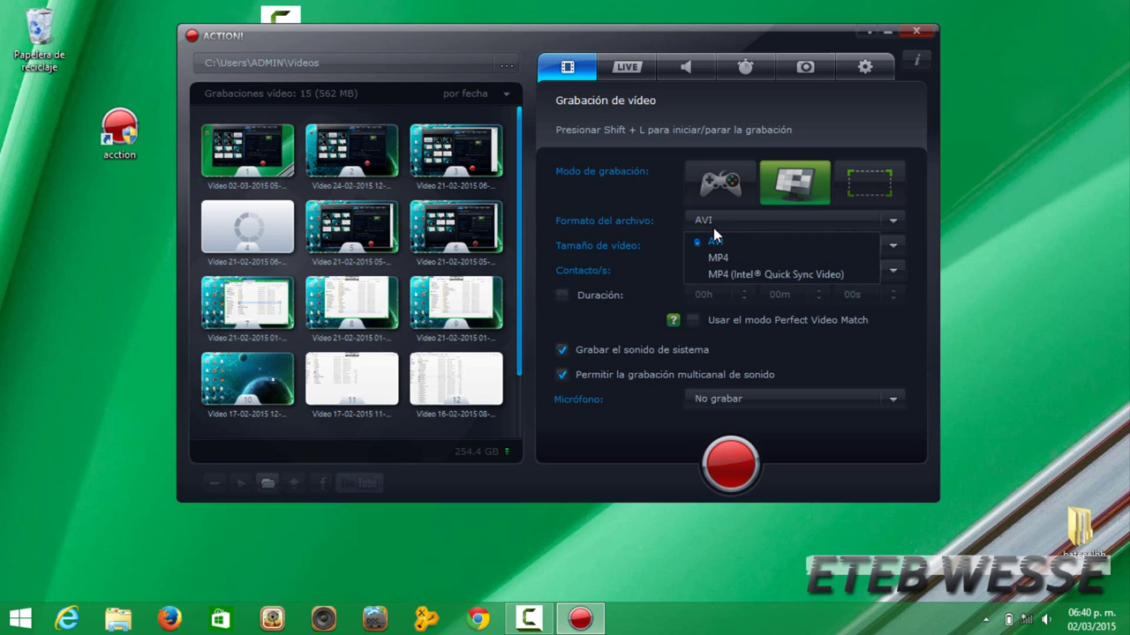
{"action": "left_click", "coordinate": [713, 226]}
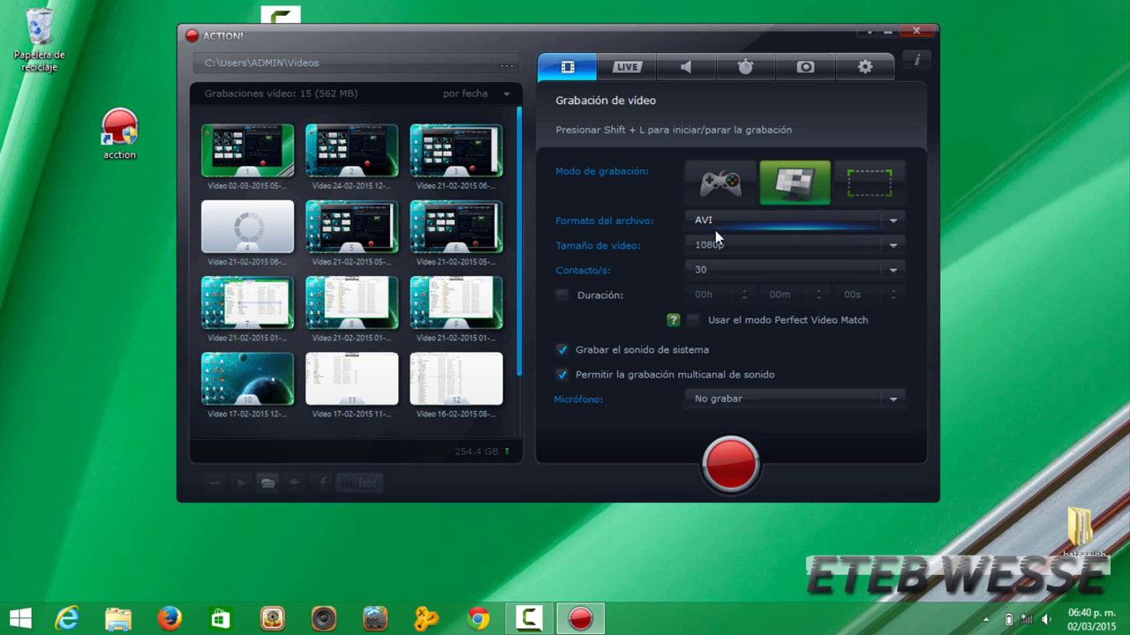
{"action": "left_click", "coordinate": [715, 247]}
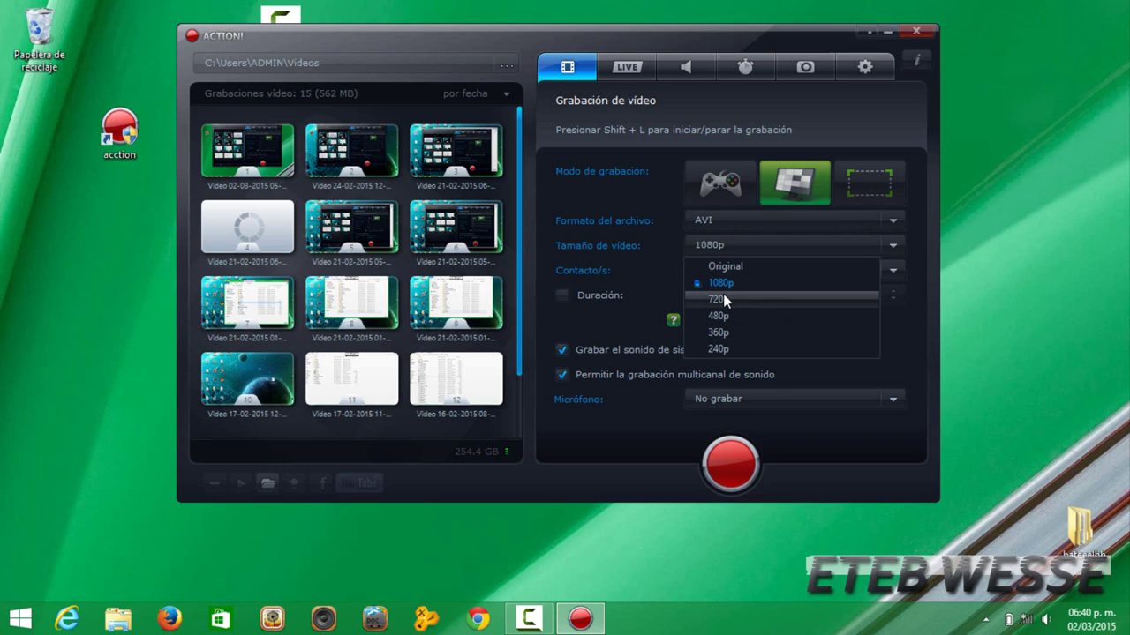
{"action": "left_click", "coordinate": [723, 273]}
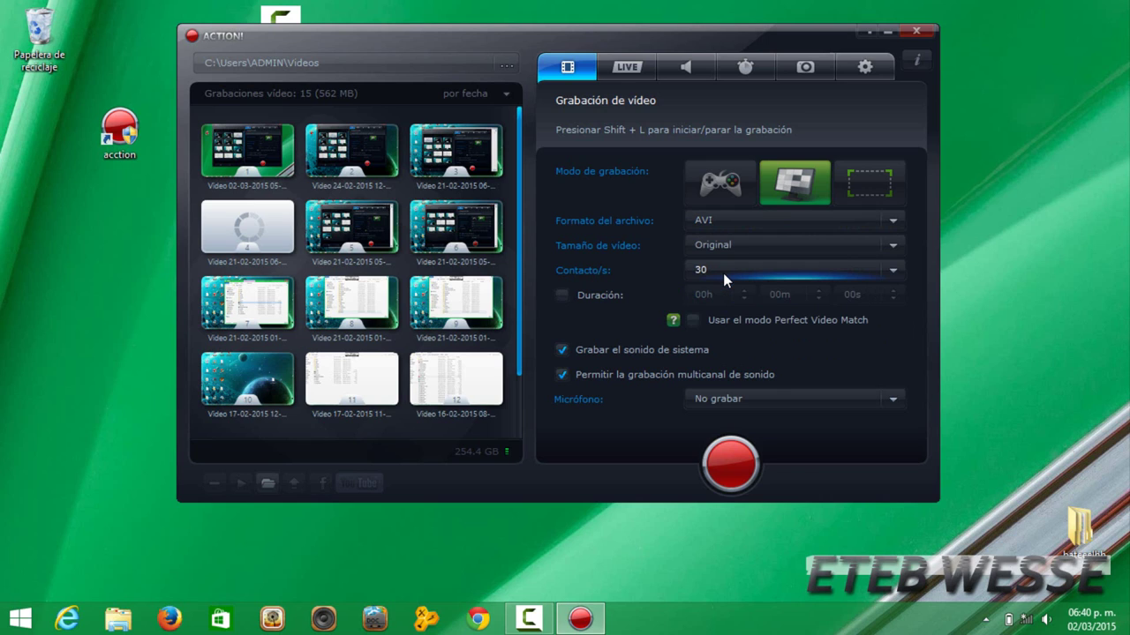
{"action": "left_click", "coordinate": [722, 247]}
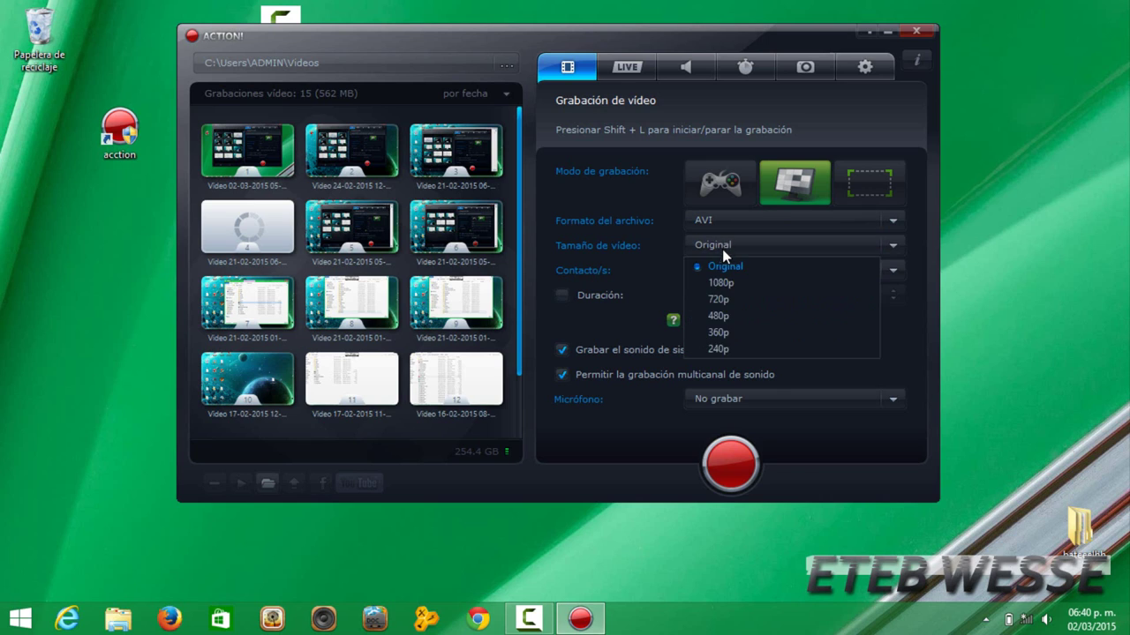
{"action": "left_click", "coordinate": [722, 282]}
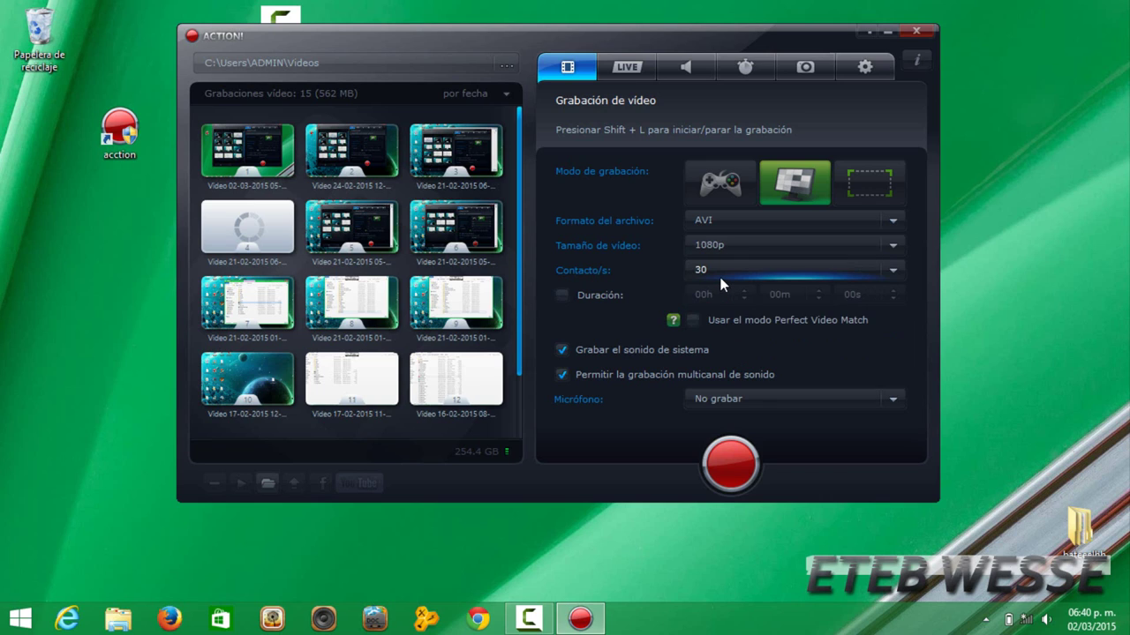
Try a recording frame rate of 50 and set it back to 30.
{"action": "left_click", "coordinate": [721, 277]}
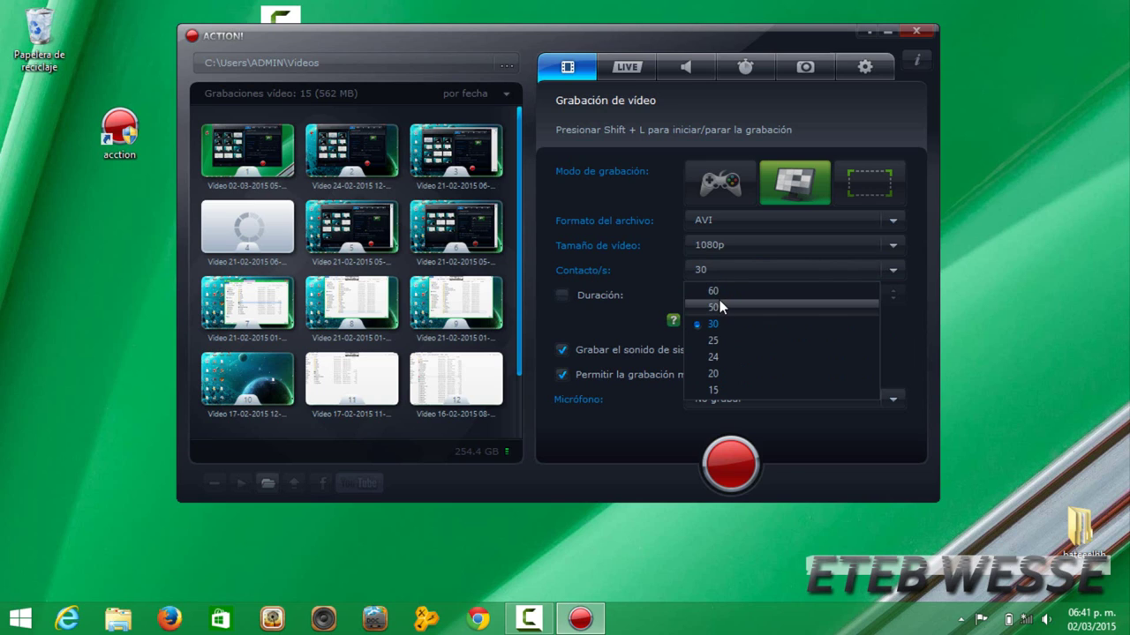
{"action": "left_click", "coordinate": [719, 305]}
{"action": "left_click", "coordinate": [728, 267]}
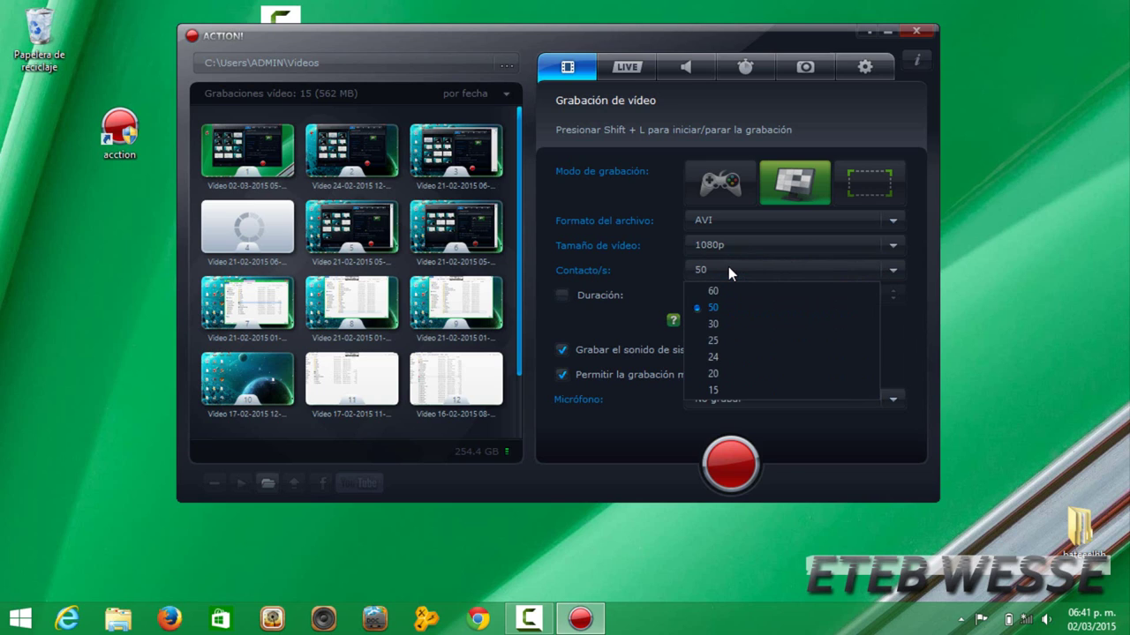
{"action": "left_click", "coordinate": [723, 319]}
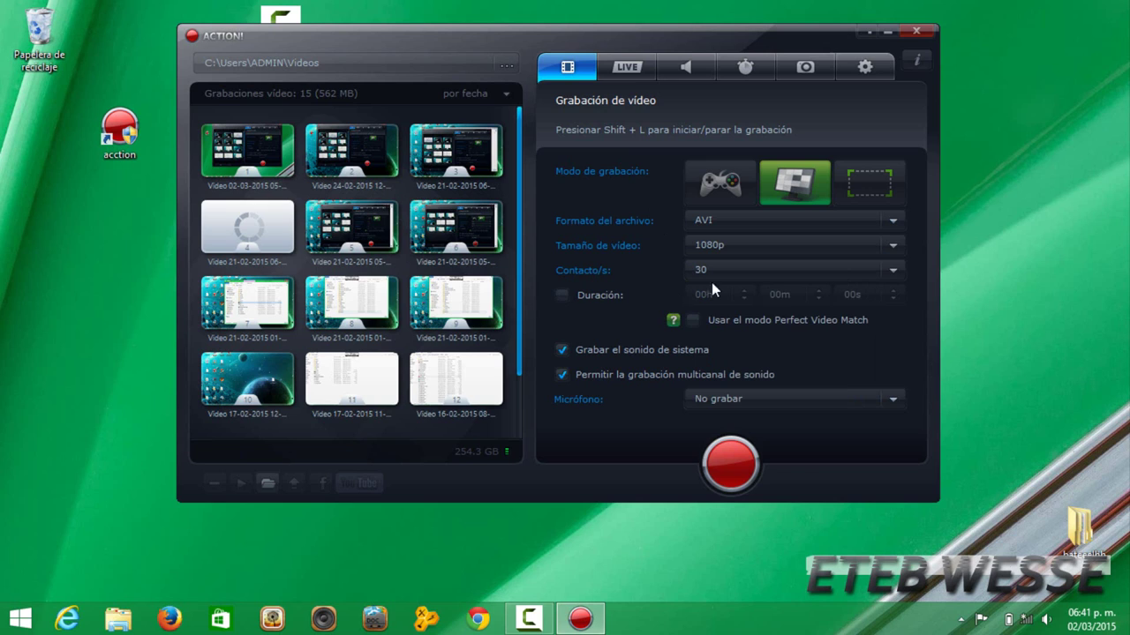
Review the available frame rates and the microphone recording options for video recording.
{"action": "left_click", "coordinate": [737, 269]}
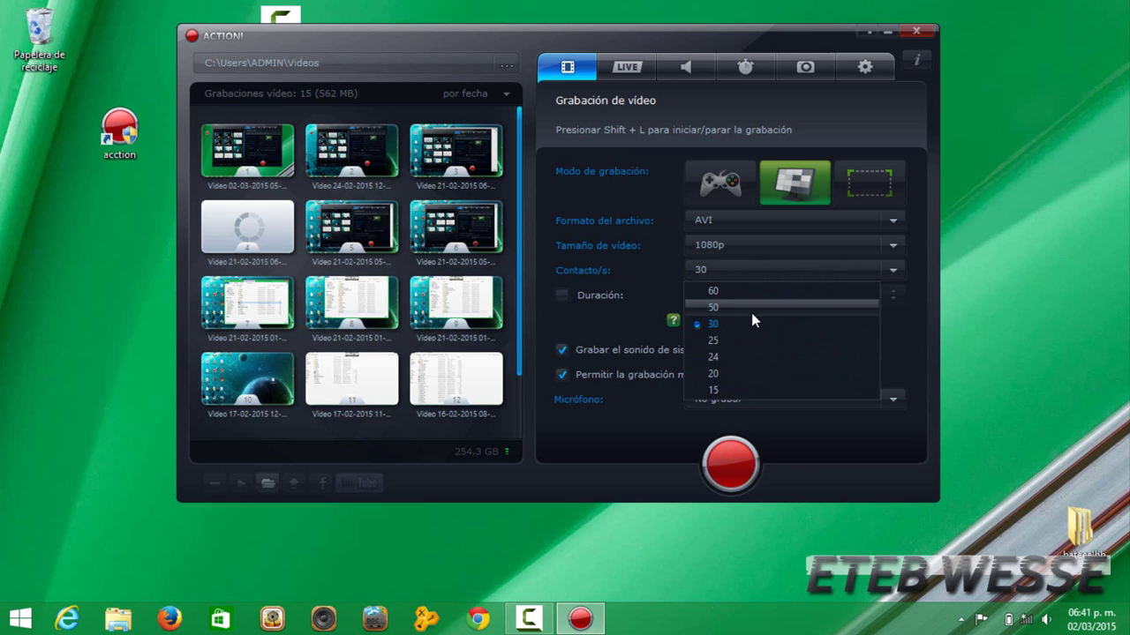
{"action": "left_click", "coordinate": [615, 341]}
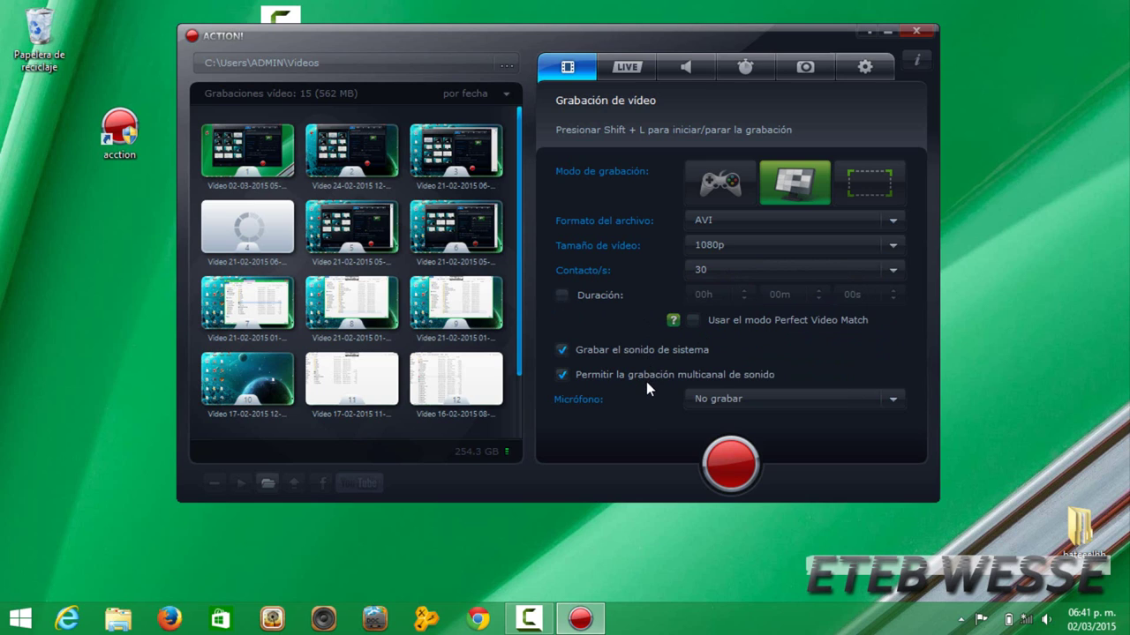
{"action": "left_click", "coordinate": [746, 397]}
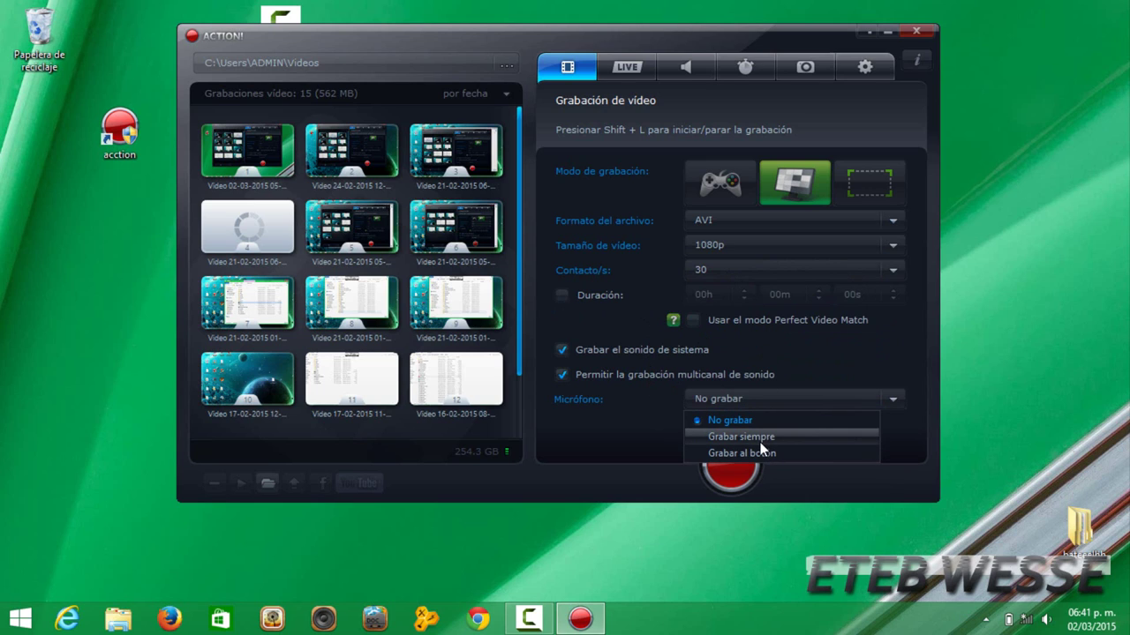
{"action": "left_click", "coordinate": [658, 434]}
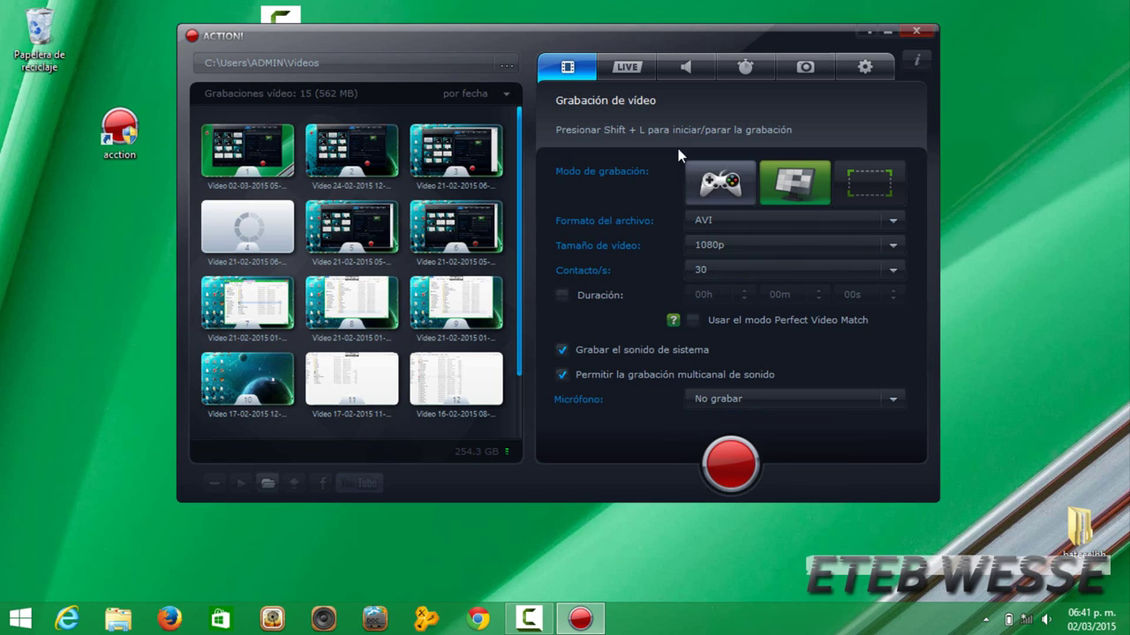
Look over the settings for live streaming, sound recording and screenshots, including the streaming broadcast options.
{"action": "left_click", "coordinate": [622, 62]}
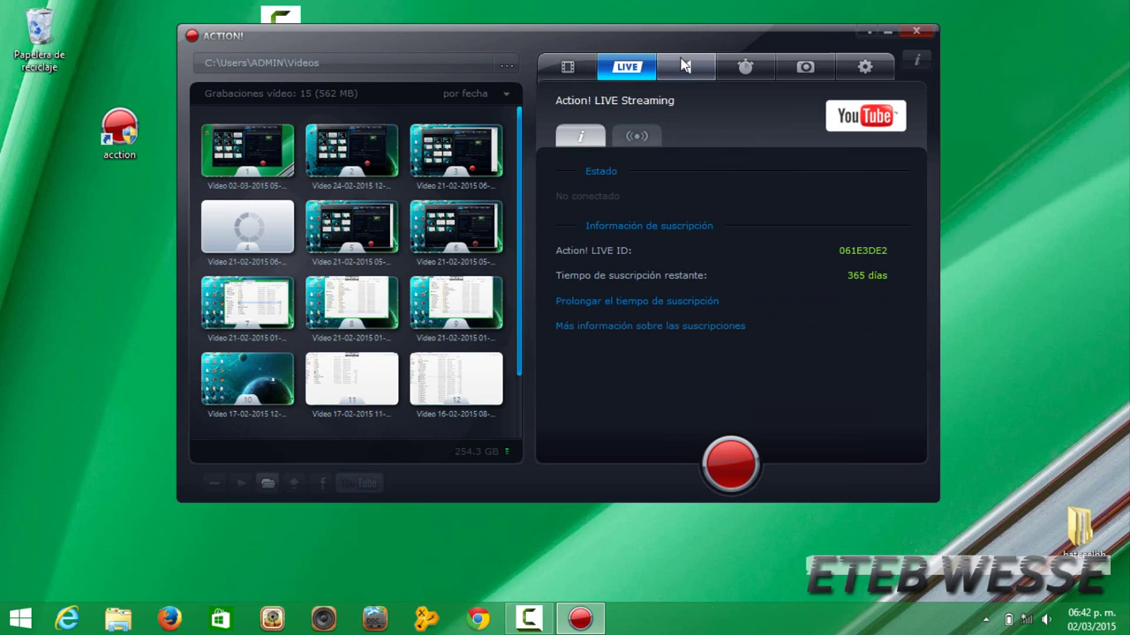
{"action": "left_click", "coordinate": [684, 62]}
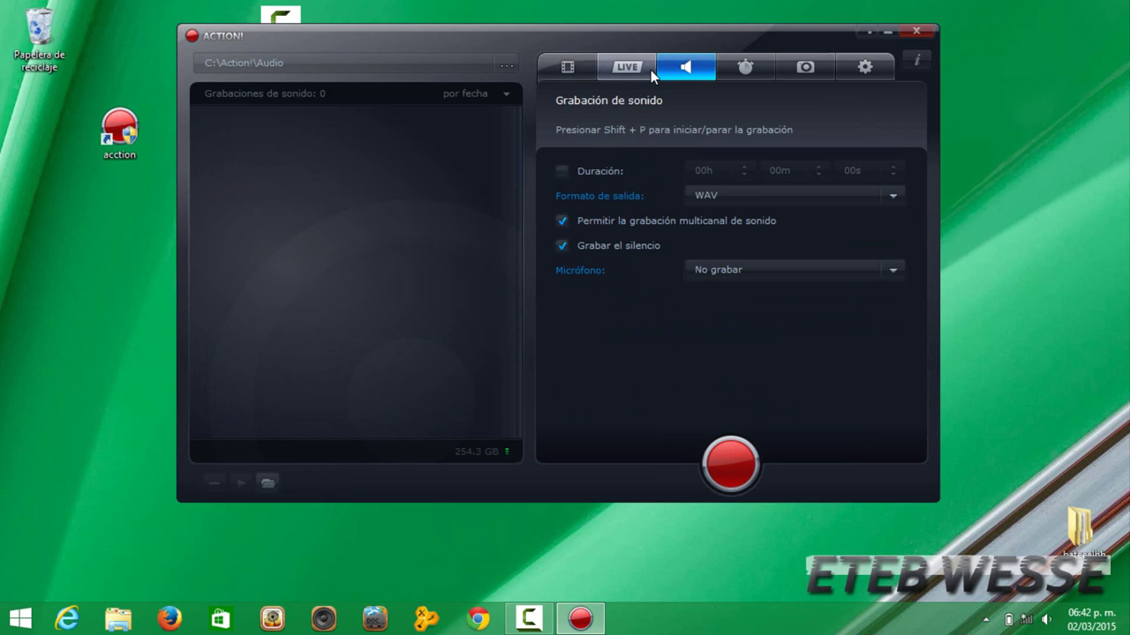
{"action": "left_click", "coordinate": [648, 73]}
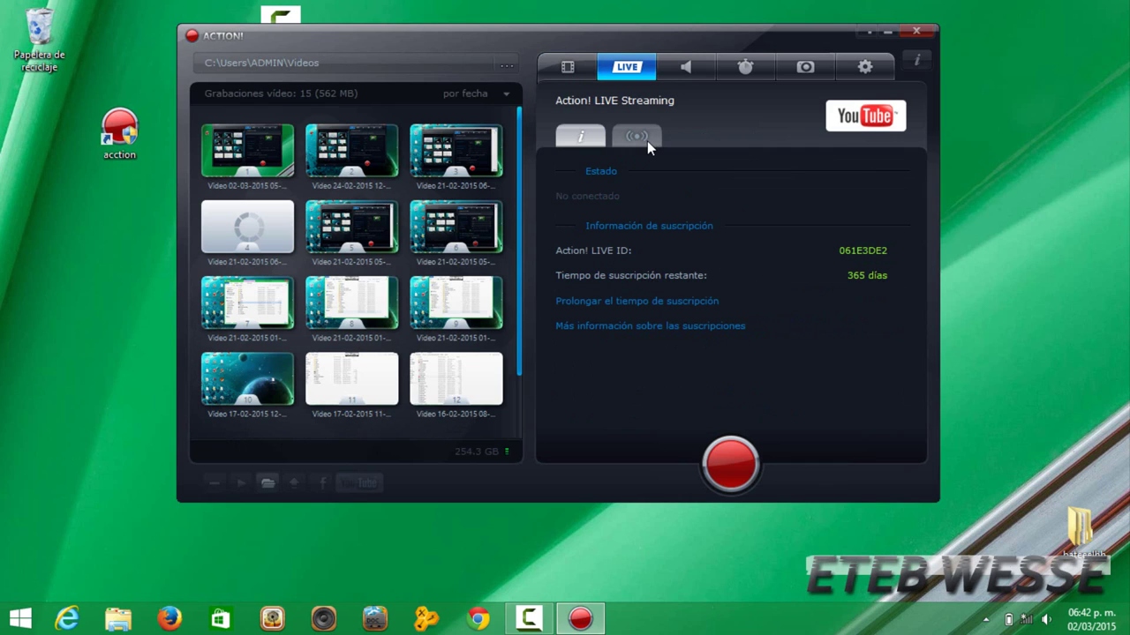
{"action": "left_click", "coordinate": [647, 141]}
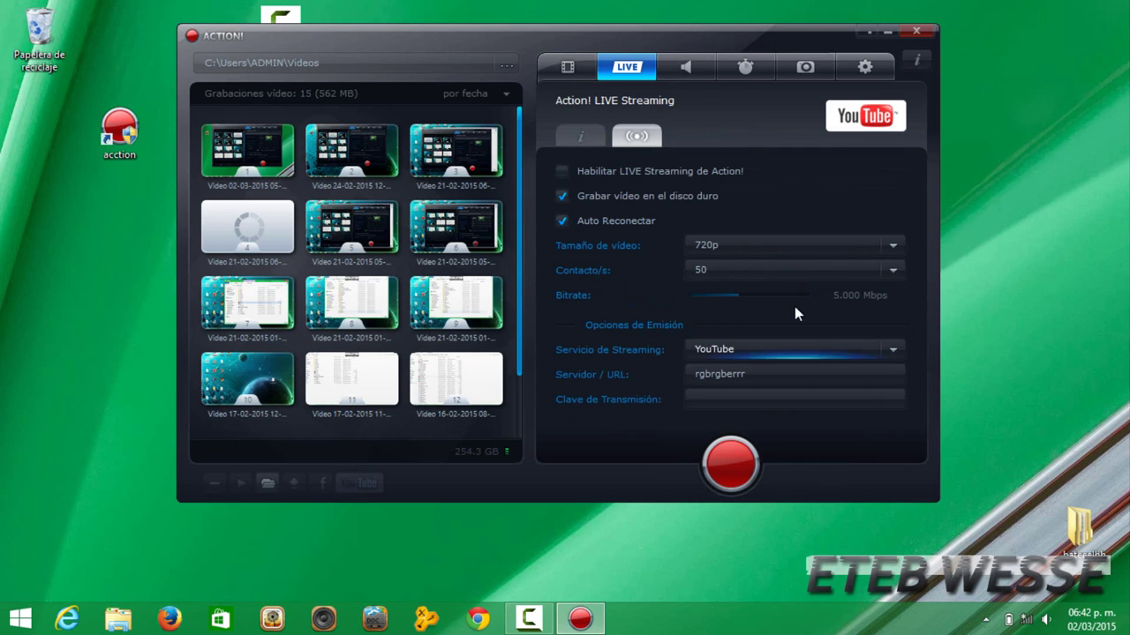
{"action": "left_click", "coordinate": [832, 69]}
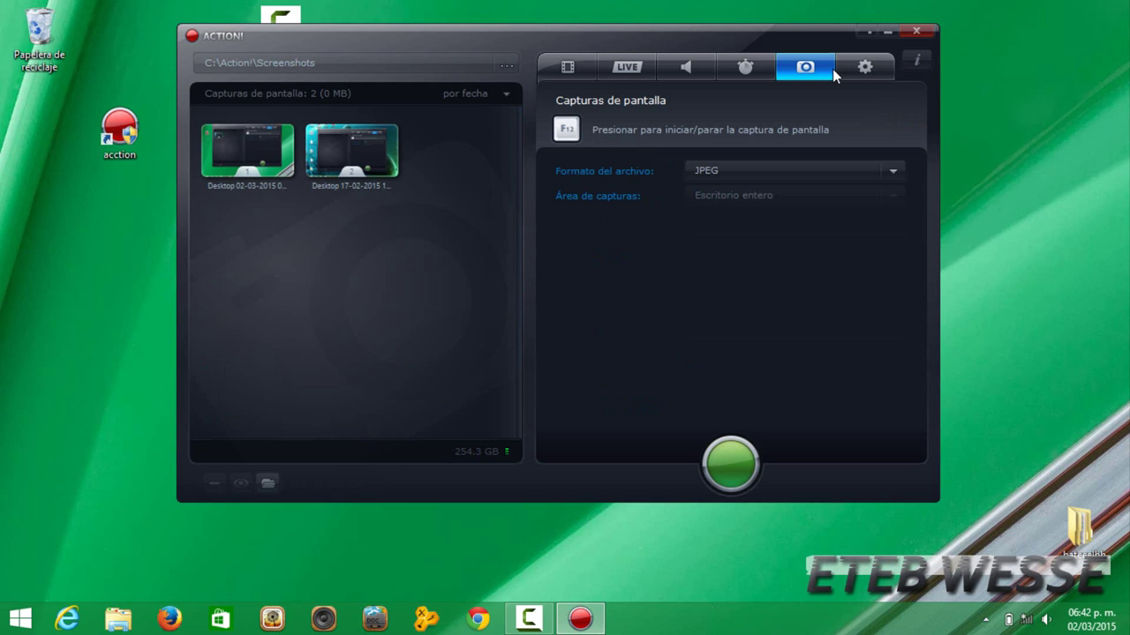
Examine the general configuration and the list of available interface languages.
{"action": "left_click", "coordinate": [863, 68]}
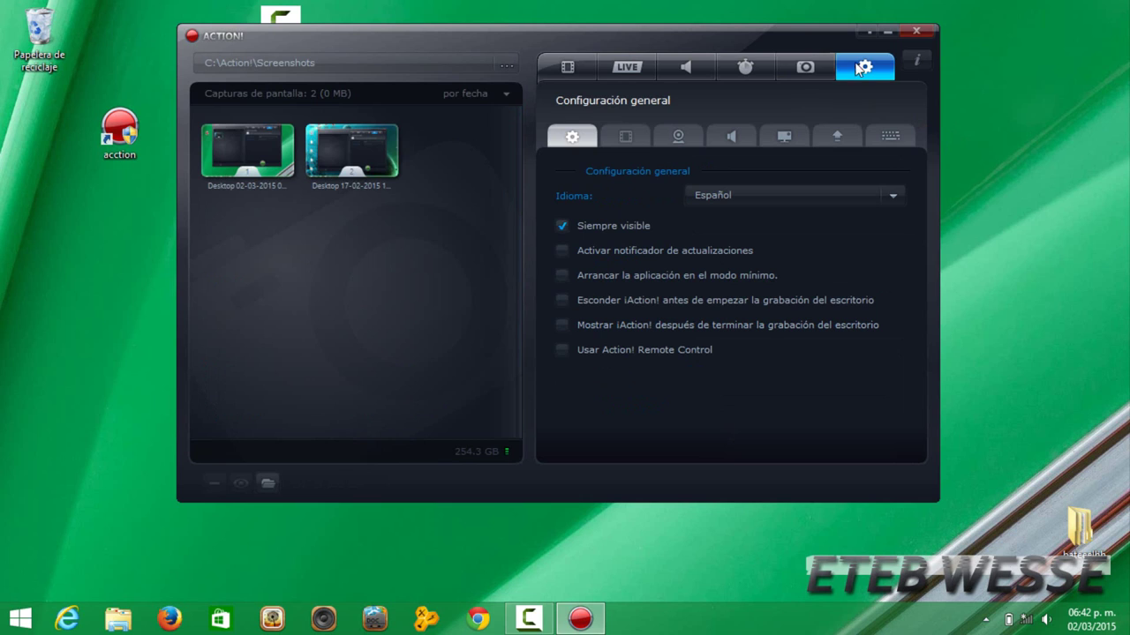
{"action": "left_click", "coordinate": [725, 197]}
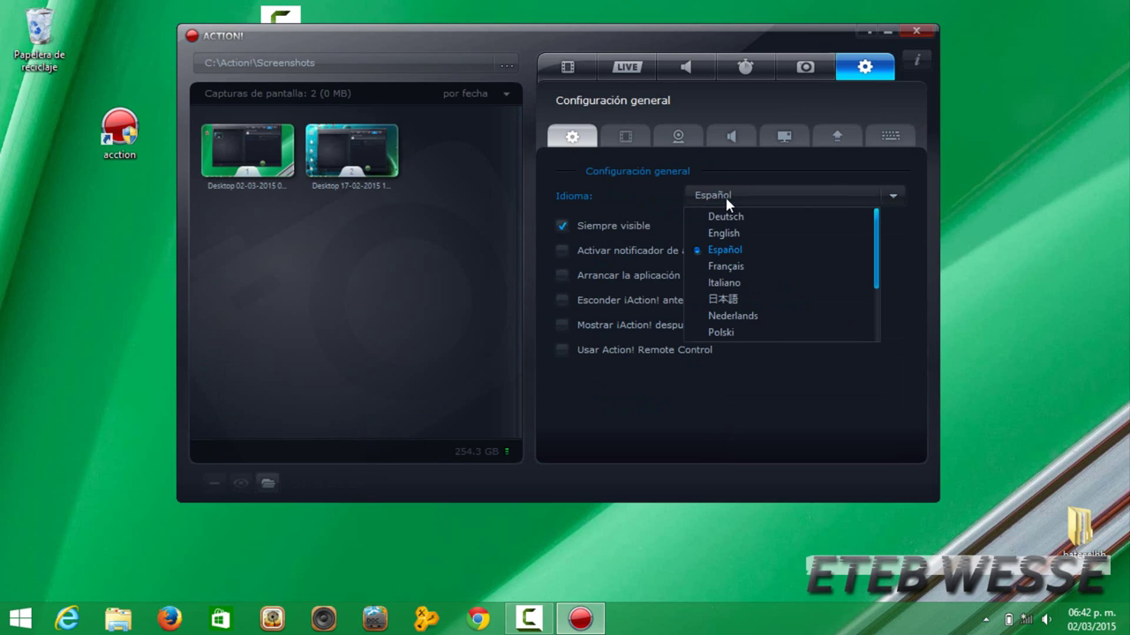
{"action": "left_click", "coordinate": [725, 198]}
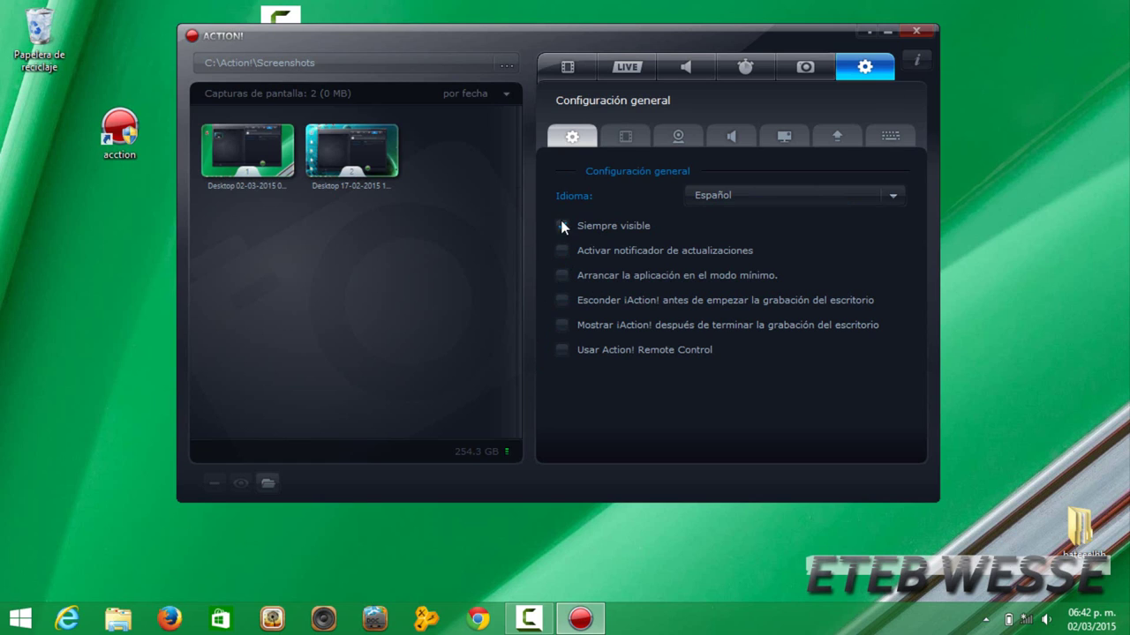
Examine the advanced video recording settings, including the choices for video quality, input range and graphic overlay position.
{"action": "left_click", "coordinate": [639, 133]}
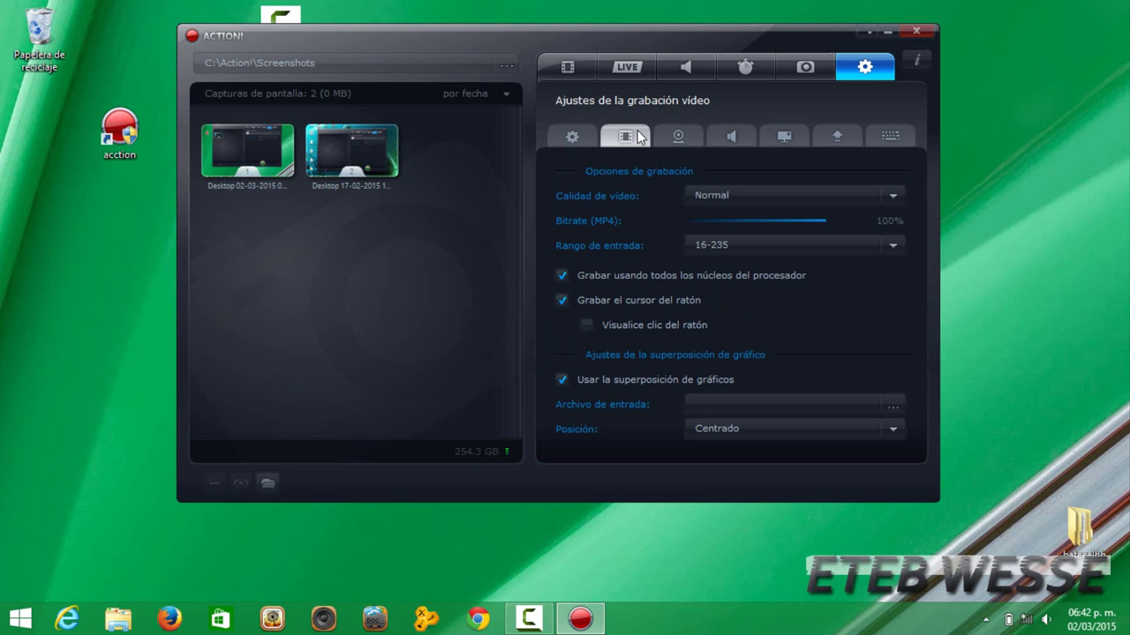
{"action": "left_click", "coordinate": [711, 193]}
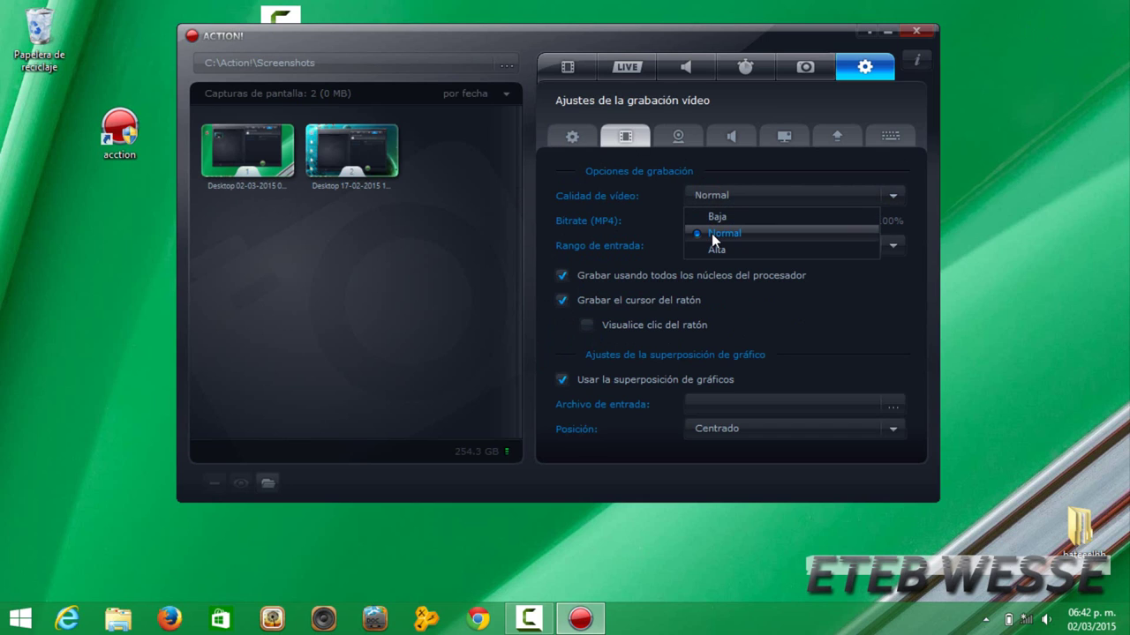
{"action": "left_click", "coordinate": [783, 287]}
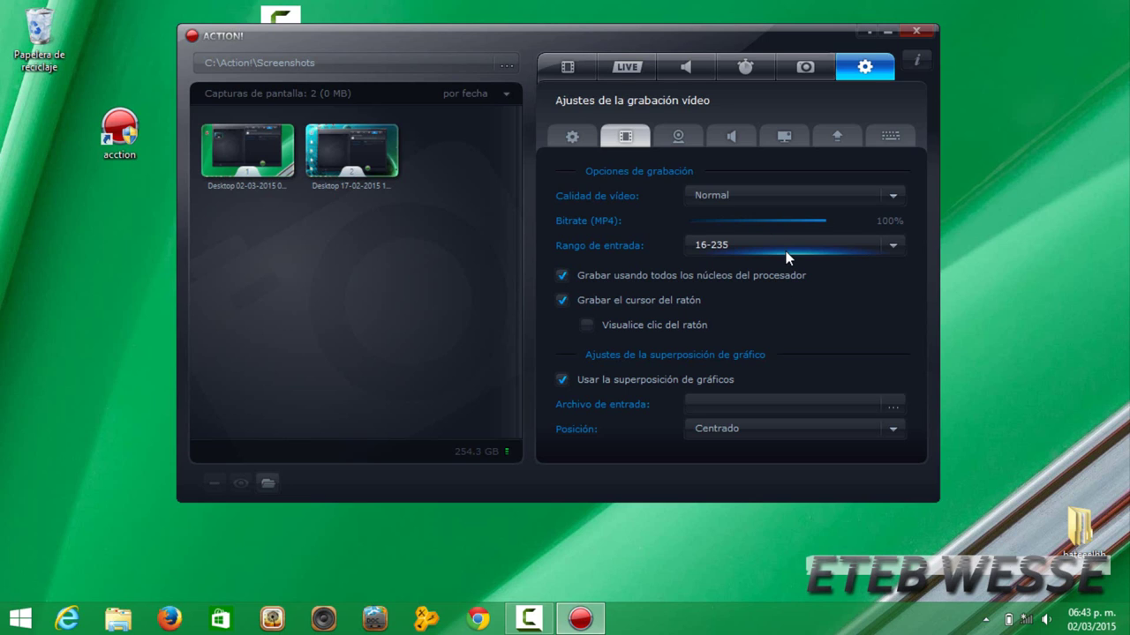
{"action": "left_click", "coordinate": [786, 250]}
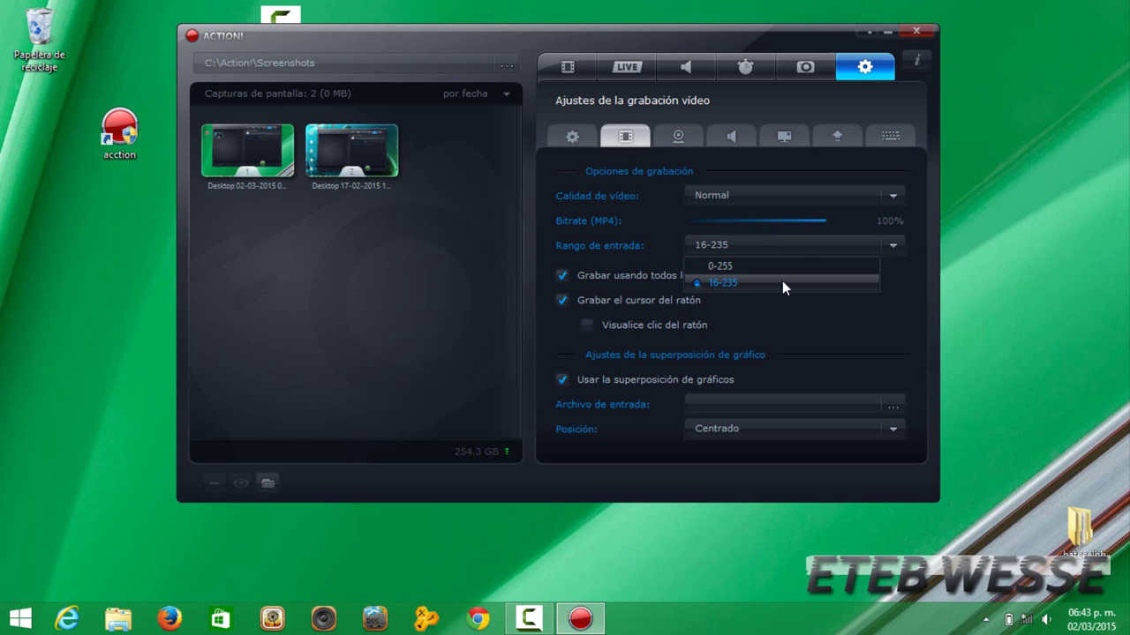
{"action": "left_click", "coordinate": [781, 281]}
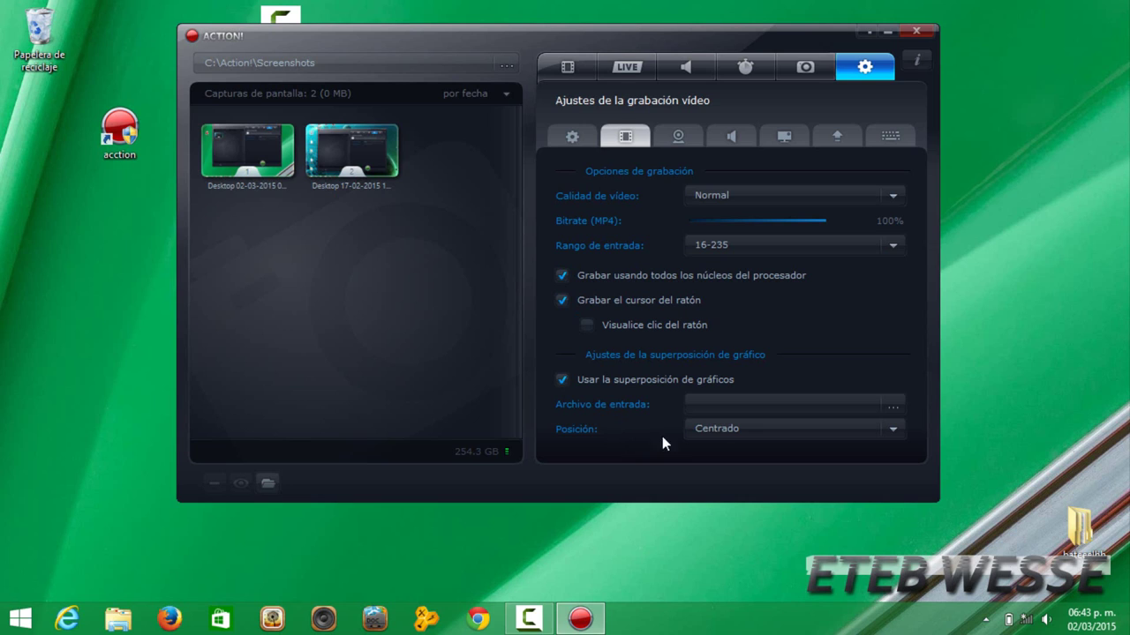
{"action": "left_click", "coordinate": [724, 429]}
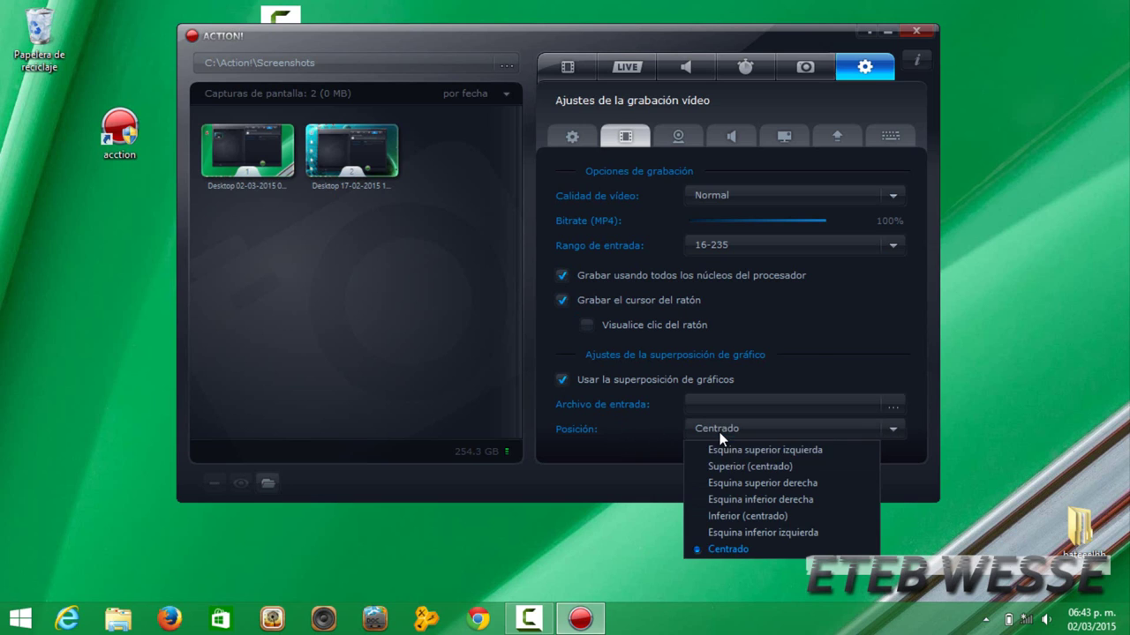
{"action": "left_click", "coordinate": [757, 549]}
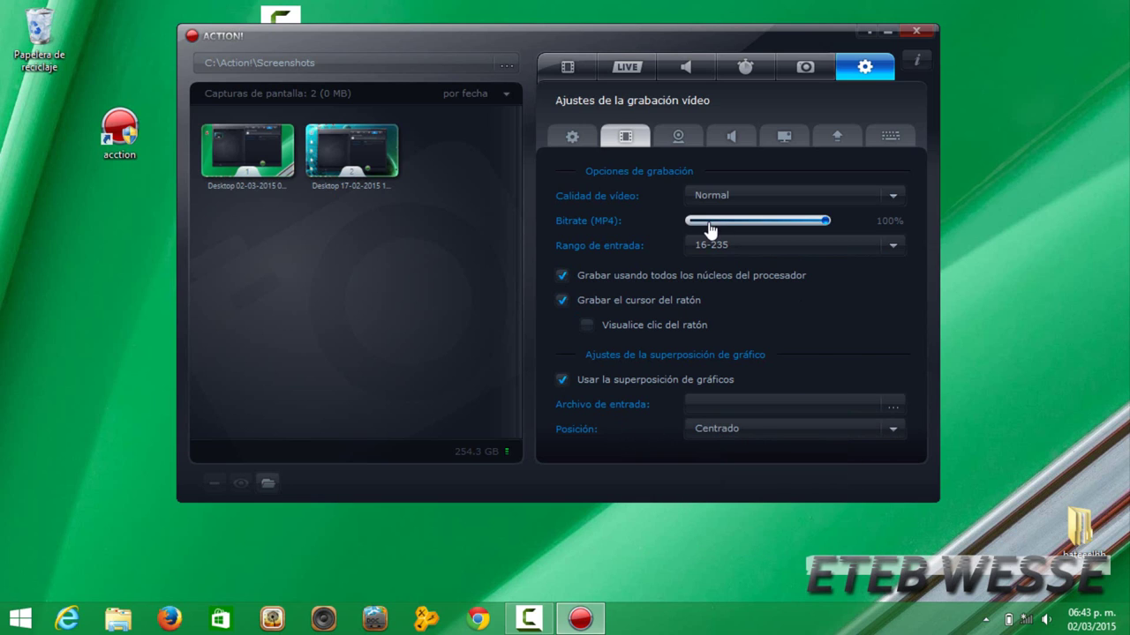
Review the webcam and sound settings, including the available microphone and system sound devices.
{"action": "left_click", "coordinate": [679, 137]}
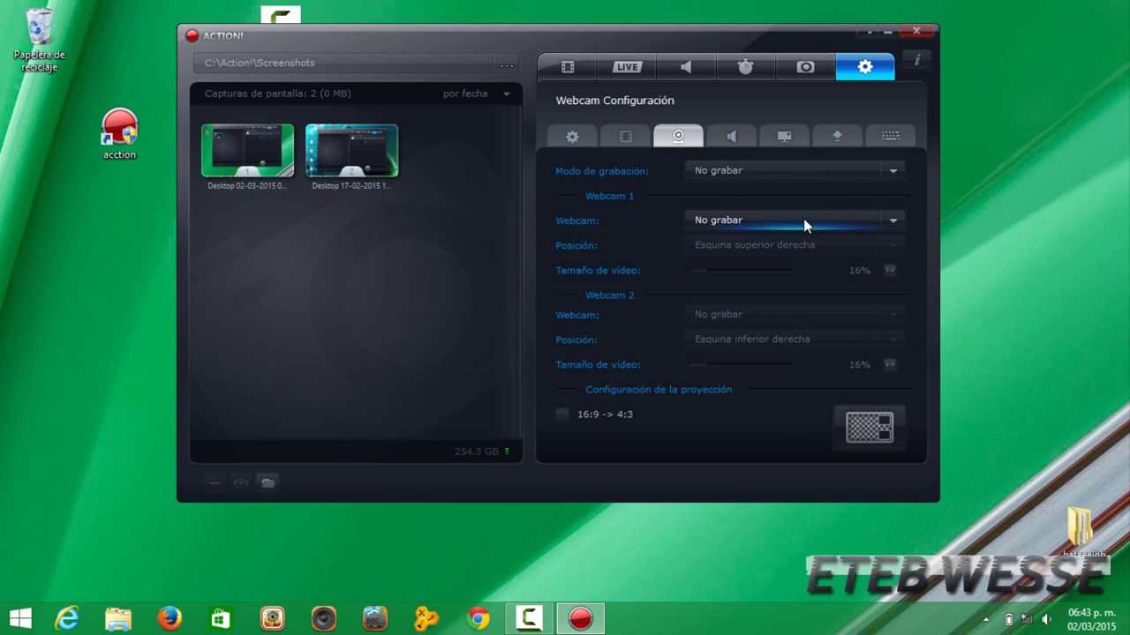
{"action": "left_click", "coordinate": [723, 137]}
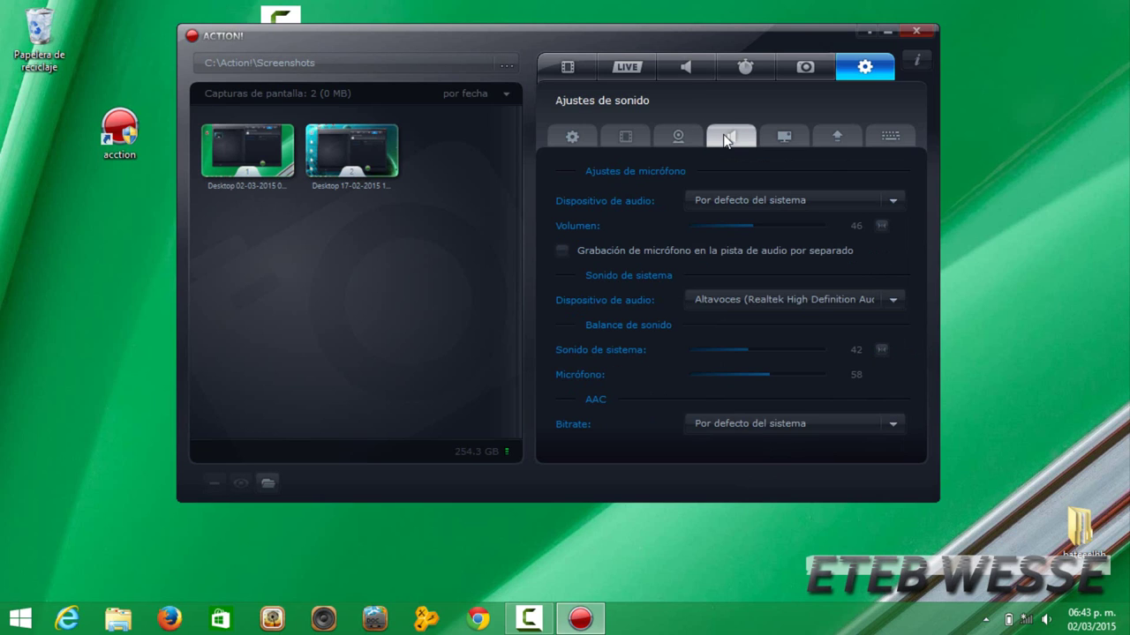
{"action": "left_click", "coordinate": [765, 203]}
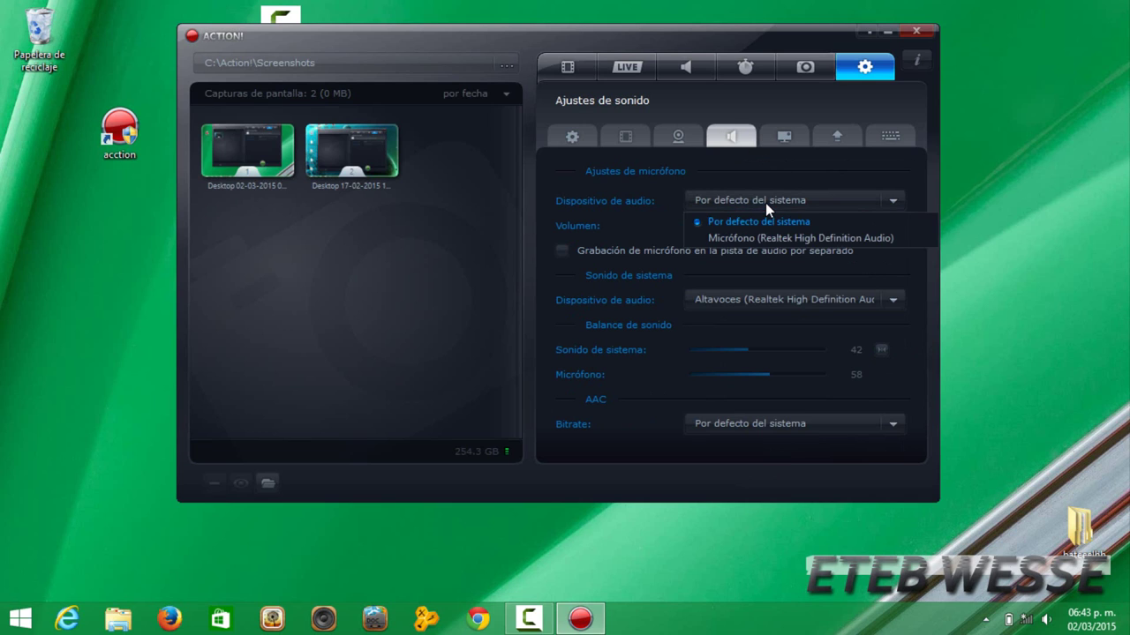
{"action": "left_click", "coordinate": [766, 203]}
{"action": "left_click", "coordinate": [762, 295]}
{"action": "left_click", "coordinate": [764, 298]}
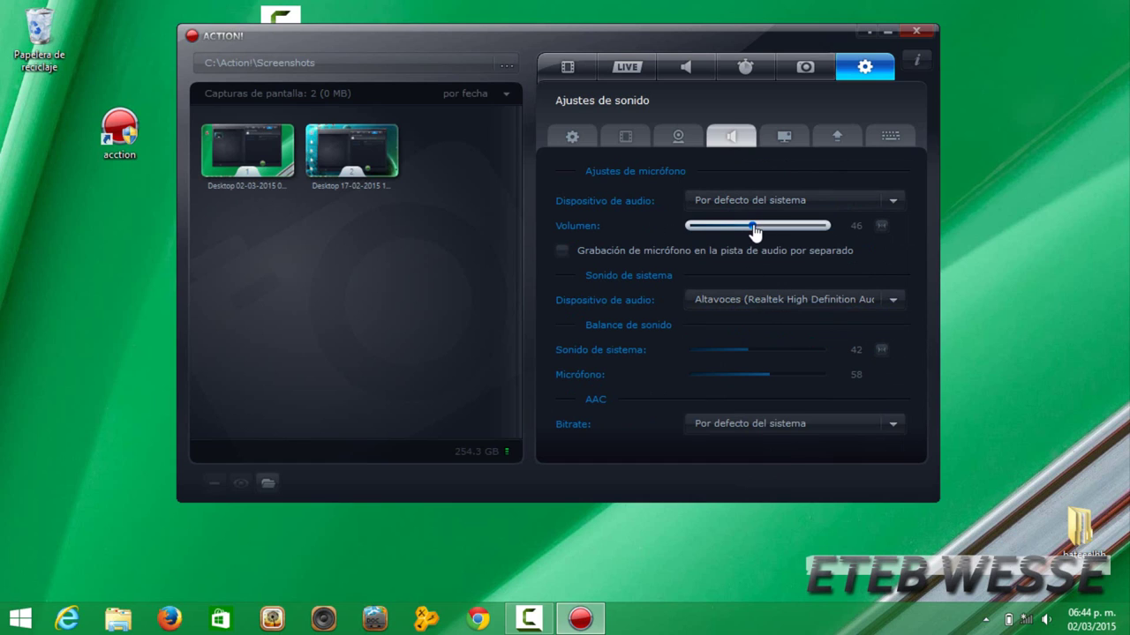
Set the microphone volume to 51 and the system sound level in the sound balance to 55.
{"action": "left_click", "coordinate": [821, 226]}
{"action": "left_click", "coordinate": [753, 226]}
{"action": "left_click", "coordinate": [757, 226]}
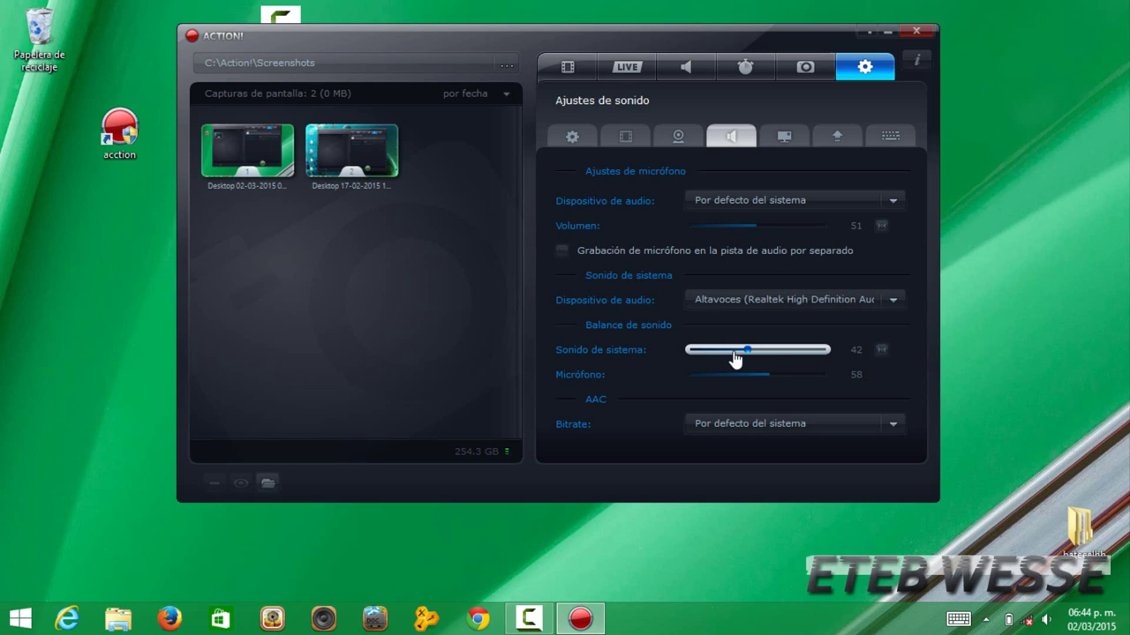
{"action": "left_click", "coordinate": [825, 352]}
{"action": "left_click", "coordinate": [759, 351]}
{"action": "left_click_drag", "start_coordinate": [760, 353], "coordinate": [744, 358]}
{"action": "left_click", "coordinate": [764, 353]}
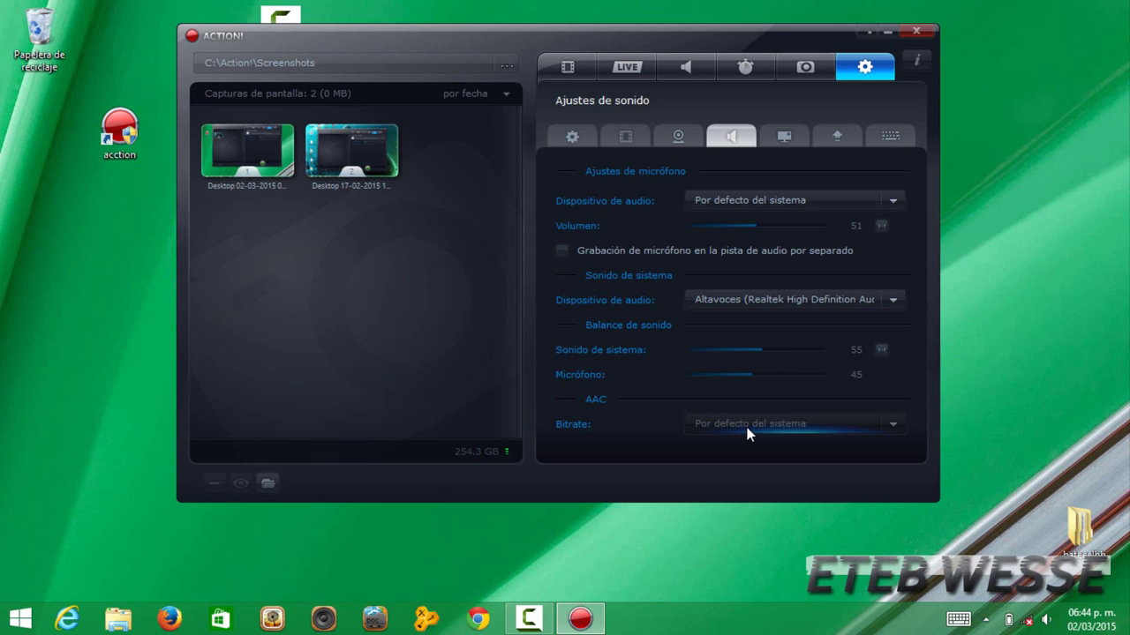
Look over the AAC bitrate choices, the HUD settings and the export settings, including the export destination folder.
{"action": "left_click", "coordinate": [746, 430]}
{"action": "left_click", "coordinate": [747, 431]}
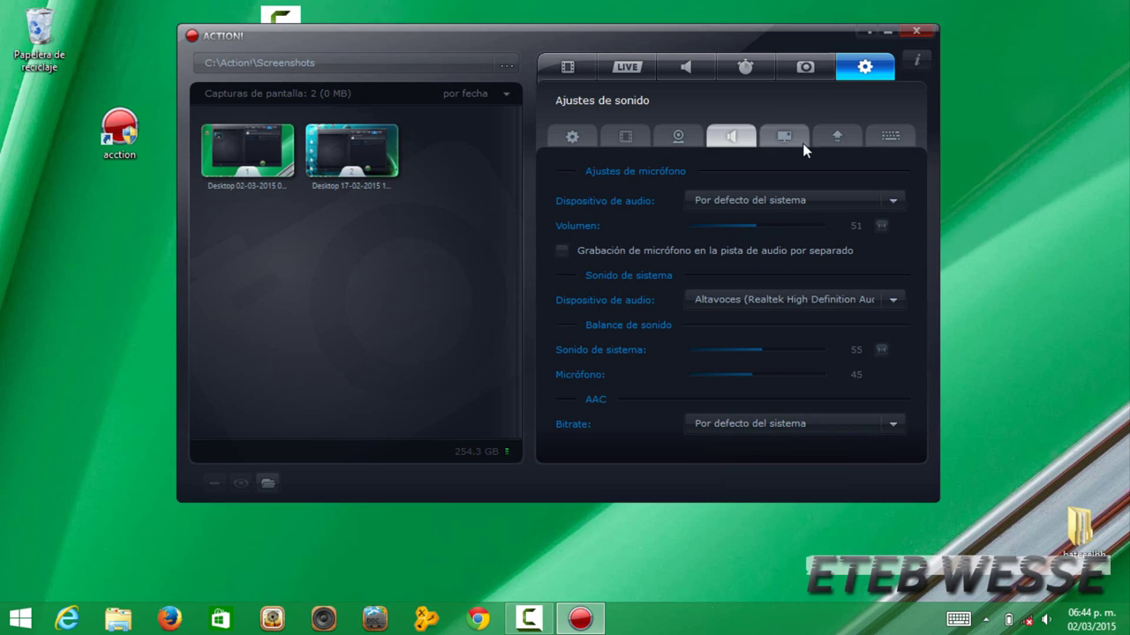
{"action": "left_click", "coordinate": [775, 138]}
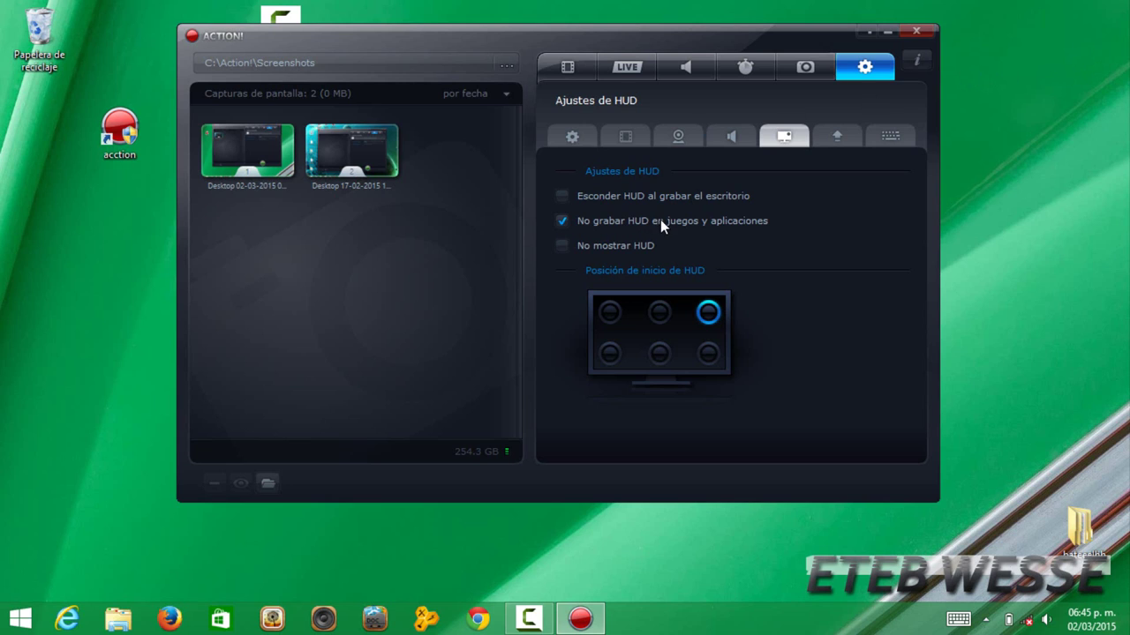
{"action": "left_click", "coordinate": [841, 138]}
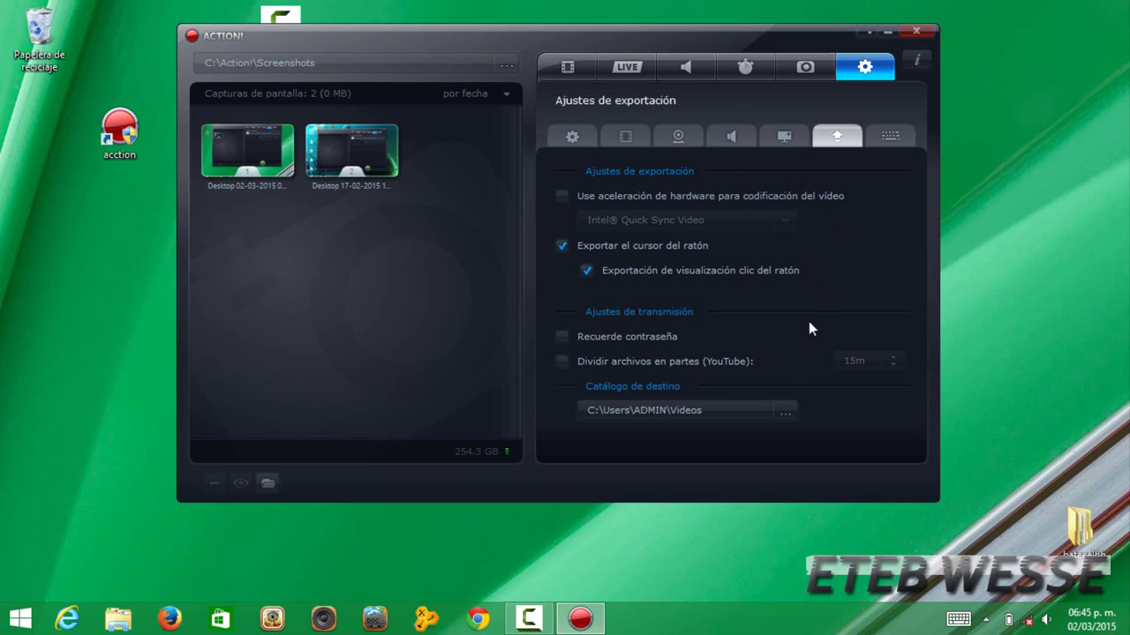
{"action": "left_click", "coordinate": [784, 413]}
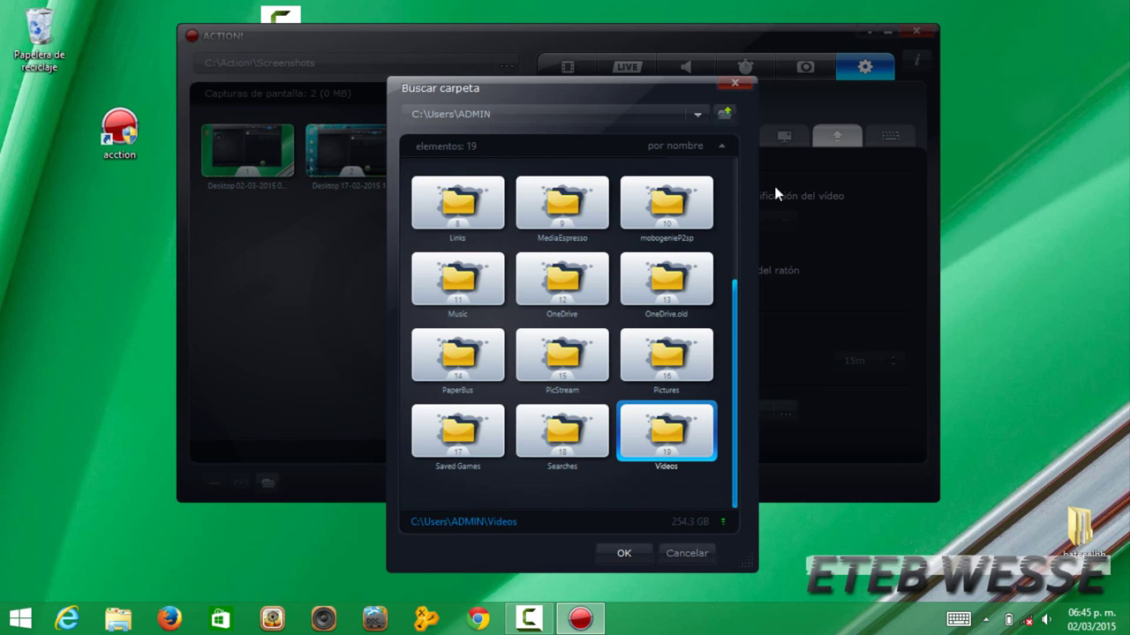
{"action": "left_click", "coordinate": [734, 85]}
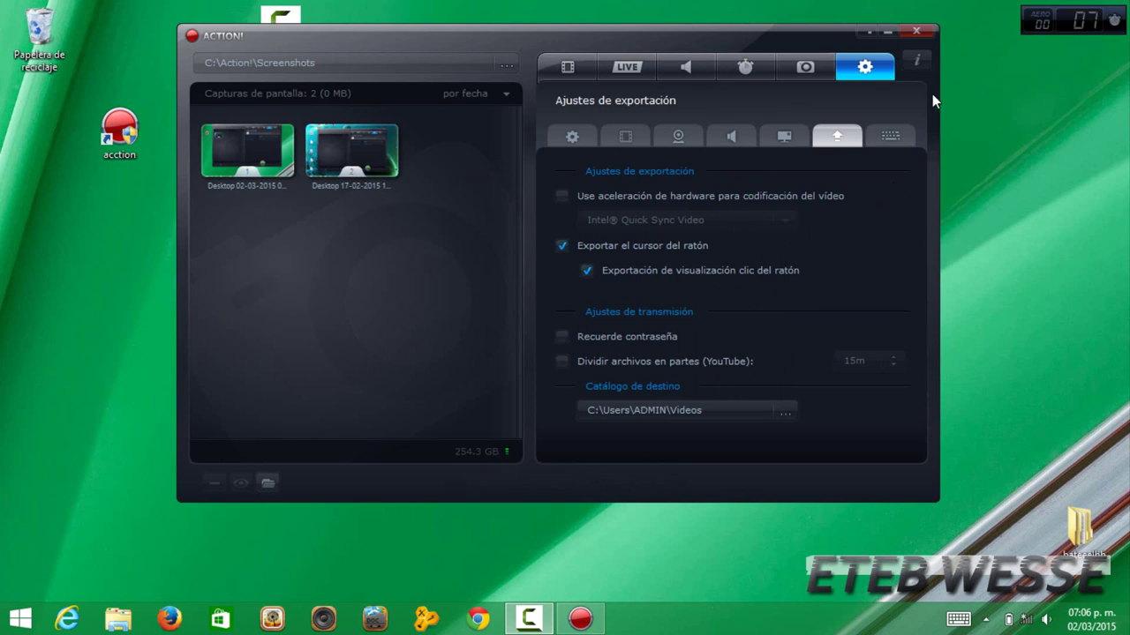
Assign Shift + L as the shortcut for video recording.
{"action": "left_click", "coordinate": [880, 137]}
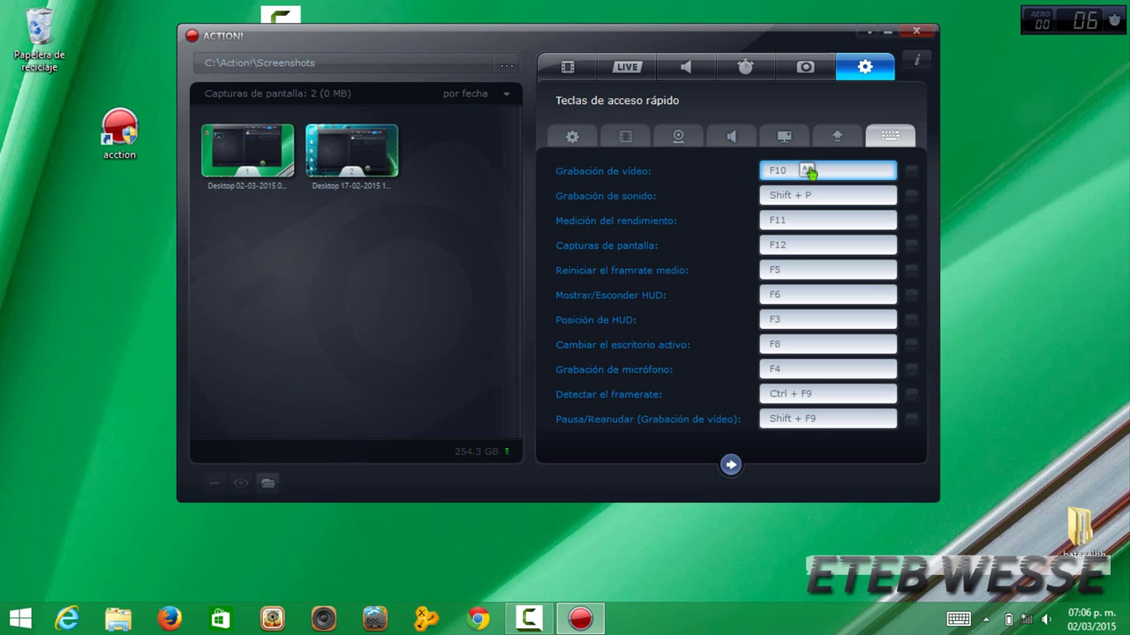
{"action": "key", "text": "0"}
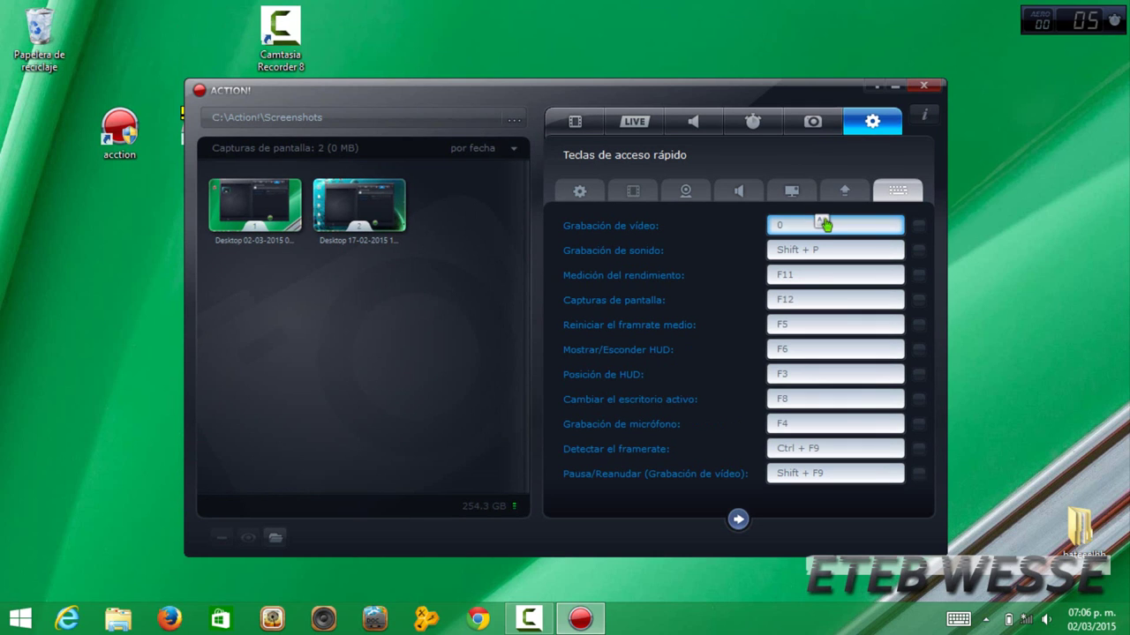
{"action": "key", "text": "9"}
{"action": "key", "text": "8"}
{"action": "key", "text": "l"}
{"action": "key", "text": "shift+l"}
Check the start/stop shortcut shown for video recording against the list of assigned shortcuts.
{"action": "left_click", "coordinate": [571, 120]}
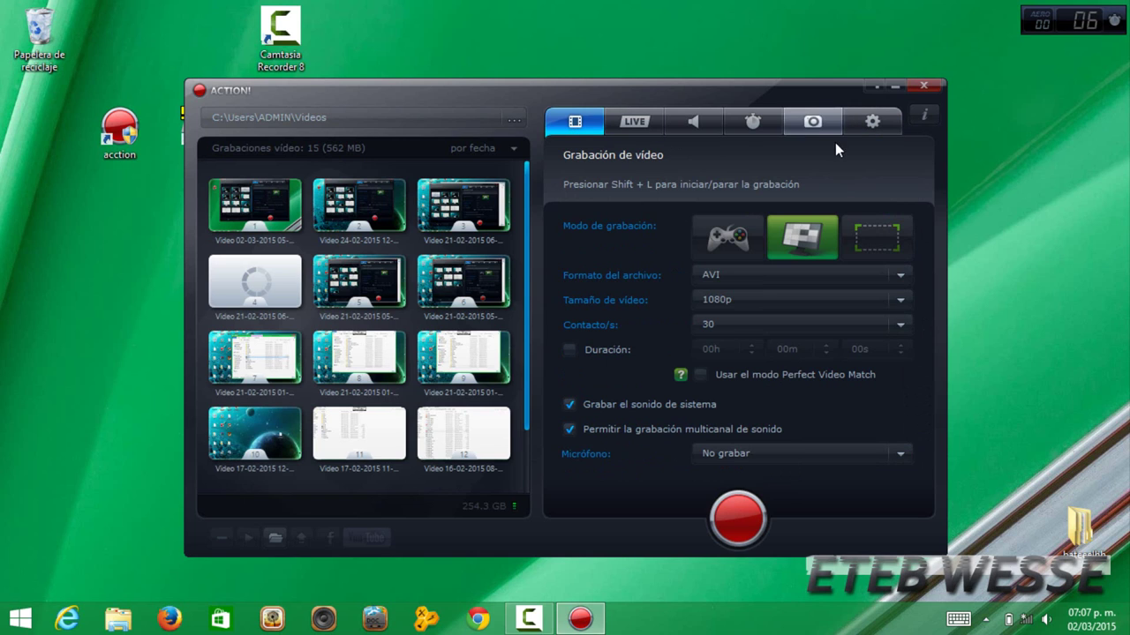
{"action": "left_click", "coordinate": [867, 126]}
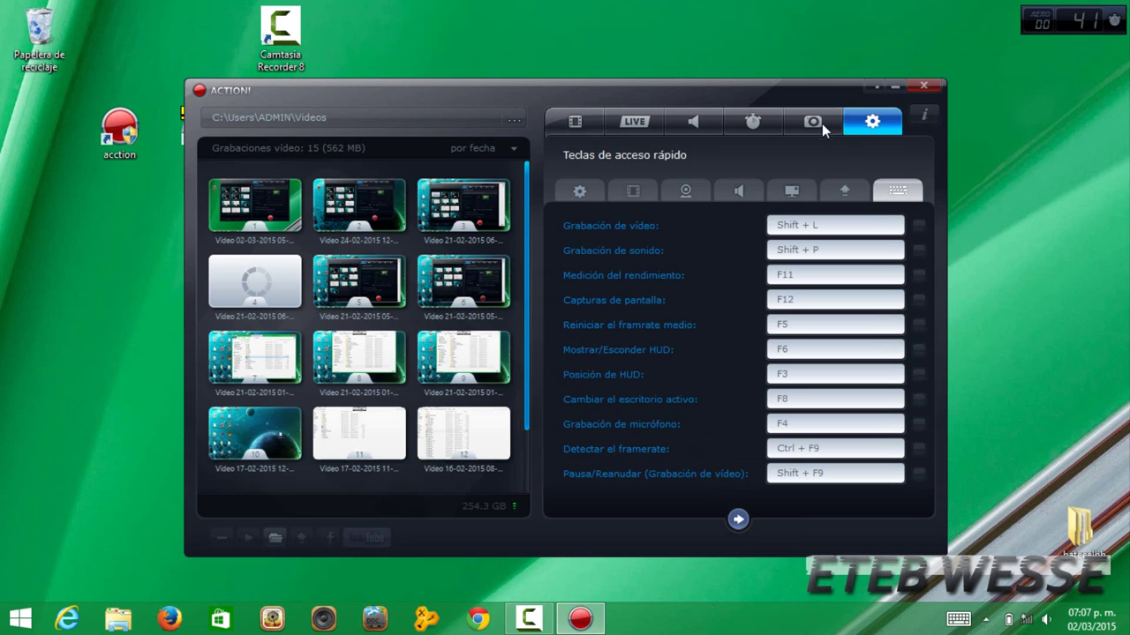
{"action": "left_click", "coordinate": [554, 131]}
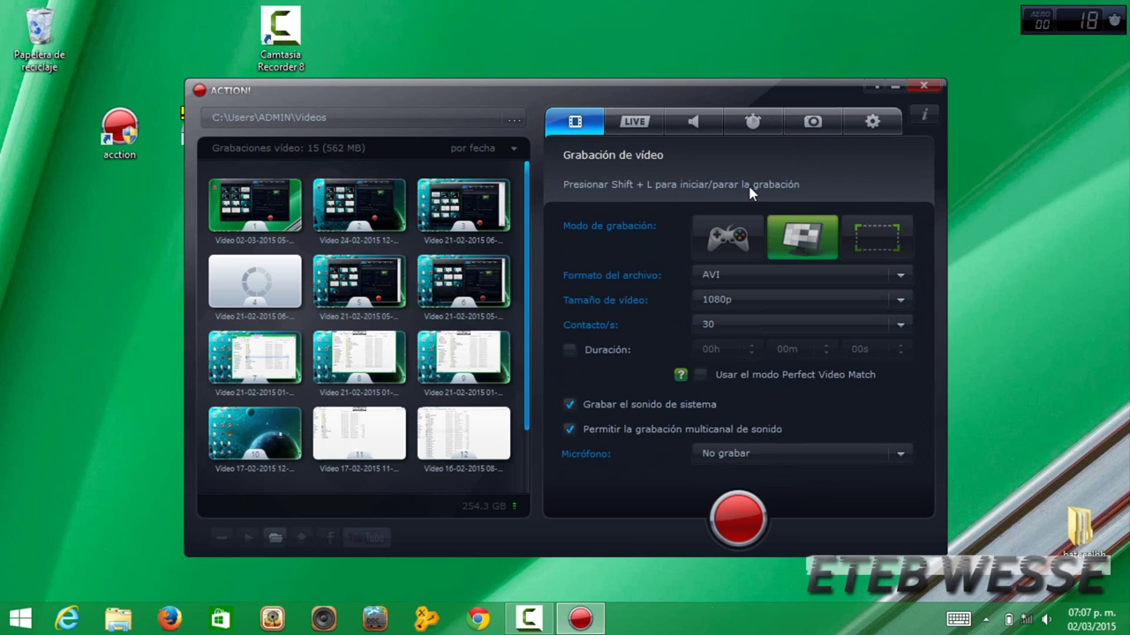
{"action": "left_click", "coordinate": [871, 121]}
{"action": "left_click", "coordinate": [737, 519]}
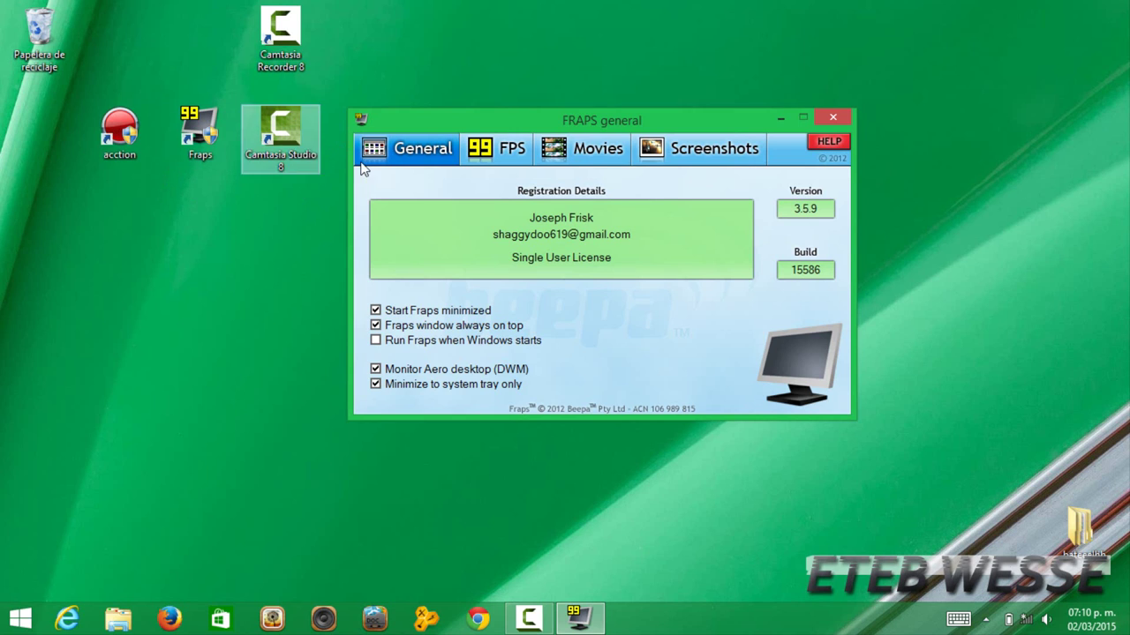
Look over the movie, general and FPS benchmark settings in Fraps.
{"action": "left_click", "coordinate": [574, 152]}
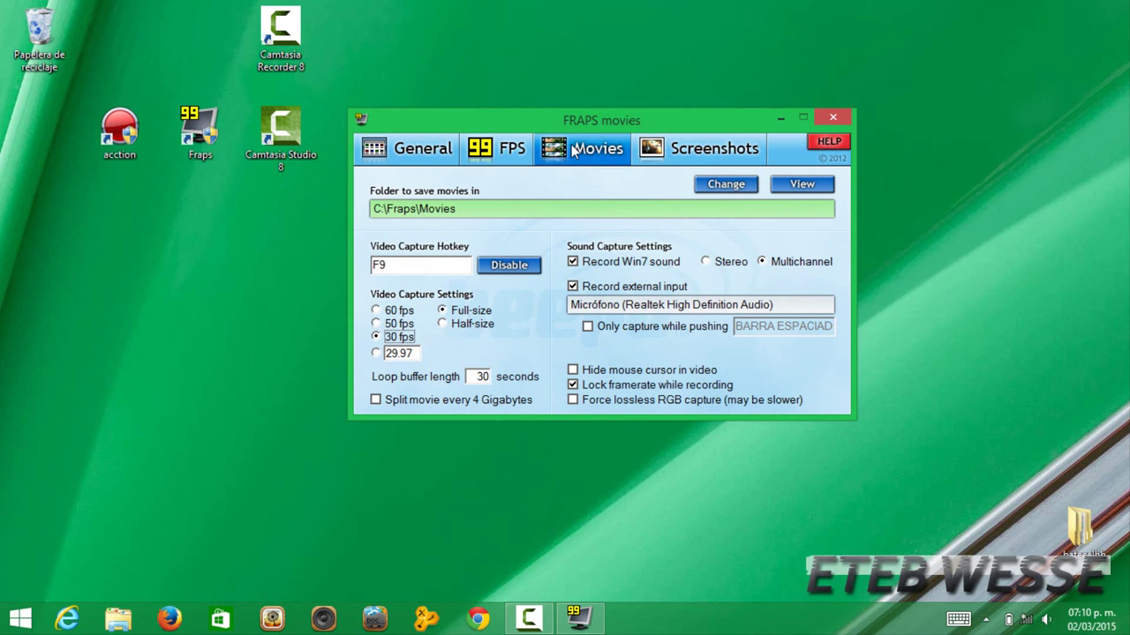
{"action": "left_click", "coordinate": [421, 159]}
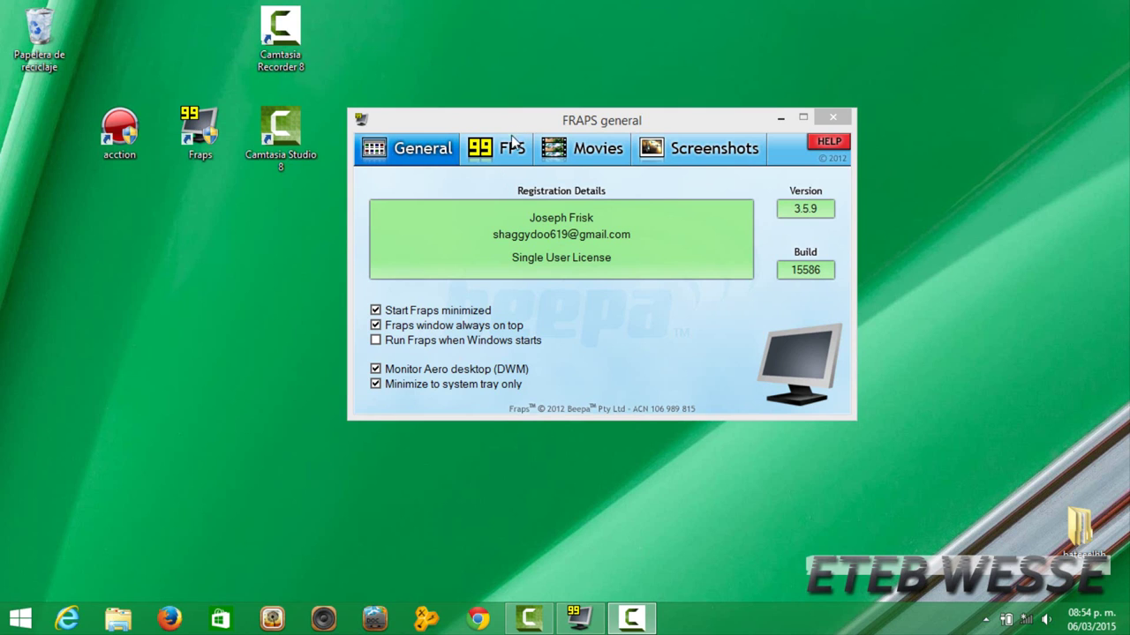
{"action": "left_click", "coordinate": [509, 148]}
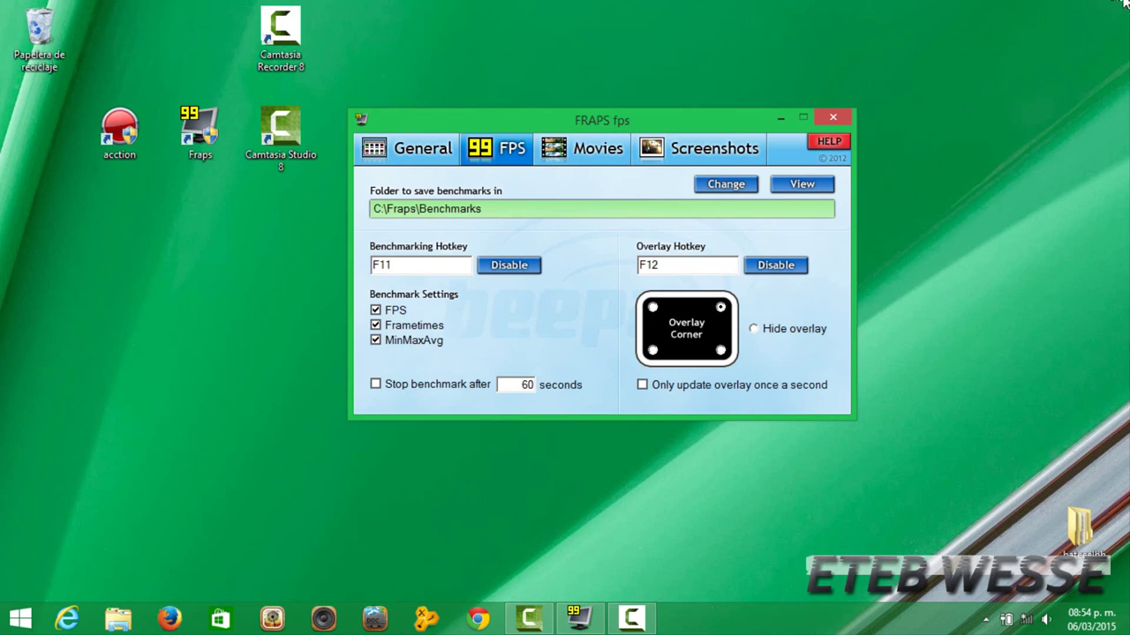
Try the upper-left corner for the FPS overlay and the option to hide the overlay.
{"action": "mouse_move", "coordinate": [1070, 18]}
{"action": "left_click", "coordinate": [653, 309]}
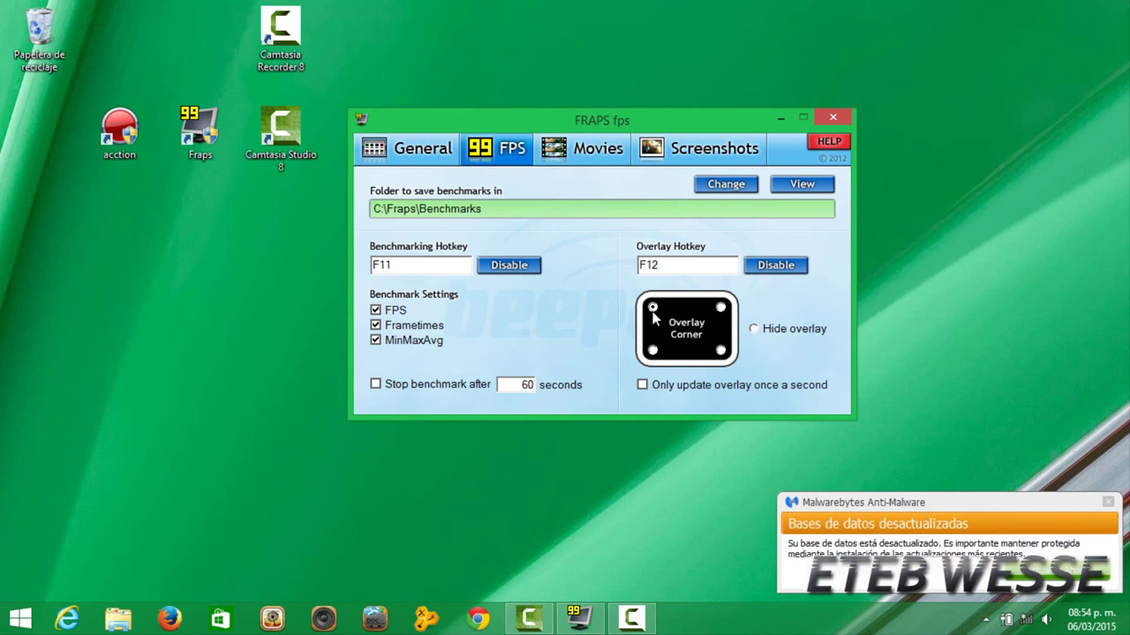
{"action": "left_click", "coordinate": [754, 329]}
In the movie settings, switch external input recording and framerate locking off and back on.
{"action": "left_click", "coordinate": [612, 159]}
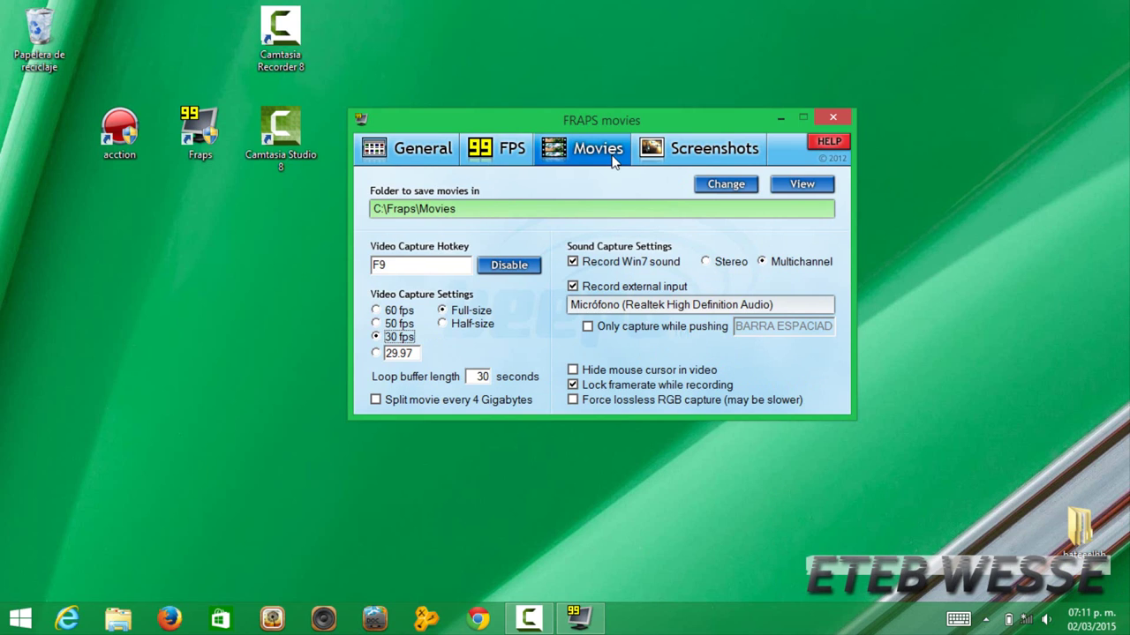
{"action": "left_click", "coordinate": [573, 288]}
{"action": "left_click", "coordinate": [573, 288]}
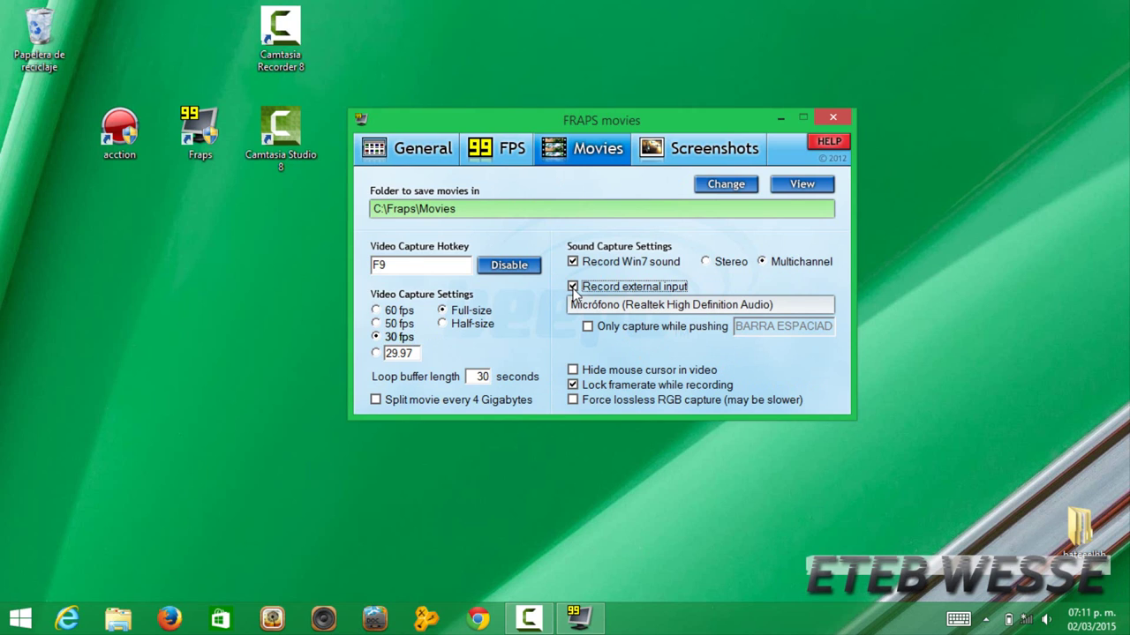
{"action": "left_click", "coordinate": [573, 385]}
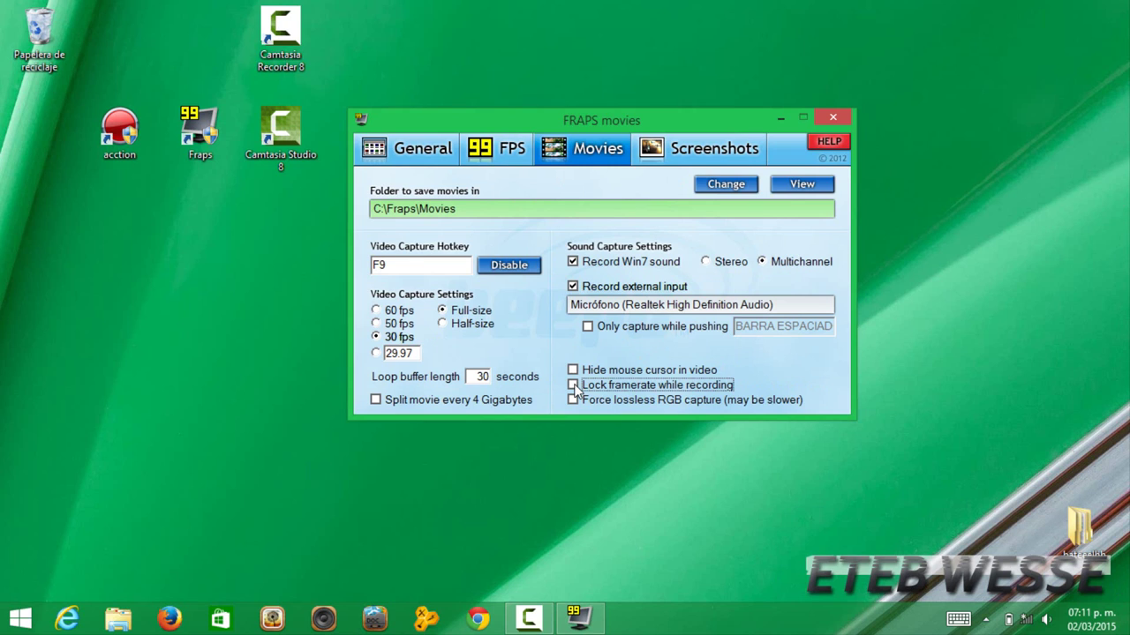
{"action": "left_click", "coordinate": [573, 386]}
Try 50 fps for video capture, then return to 30 fps at full size.
{"action": "left_click", "coordinate": [377, 324]}
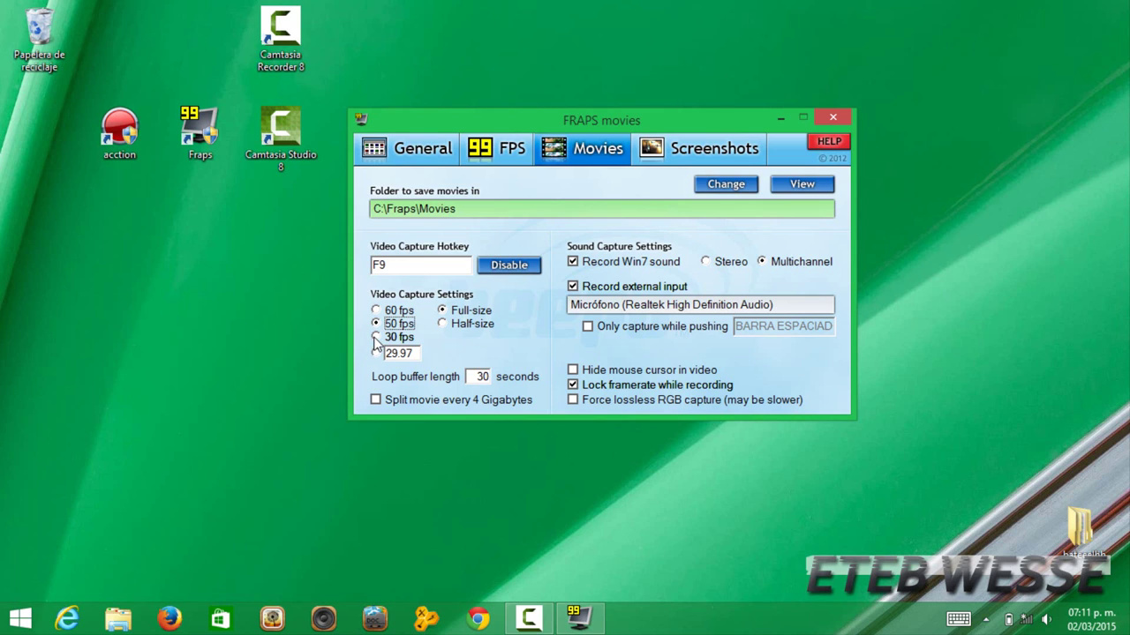
{"action": "left_click", "coordinate": [376, 338]}
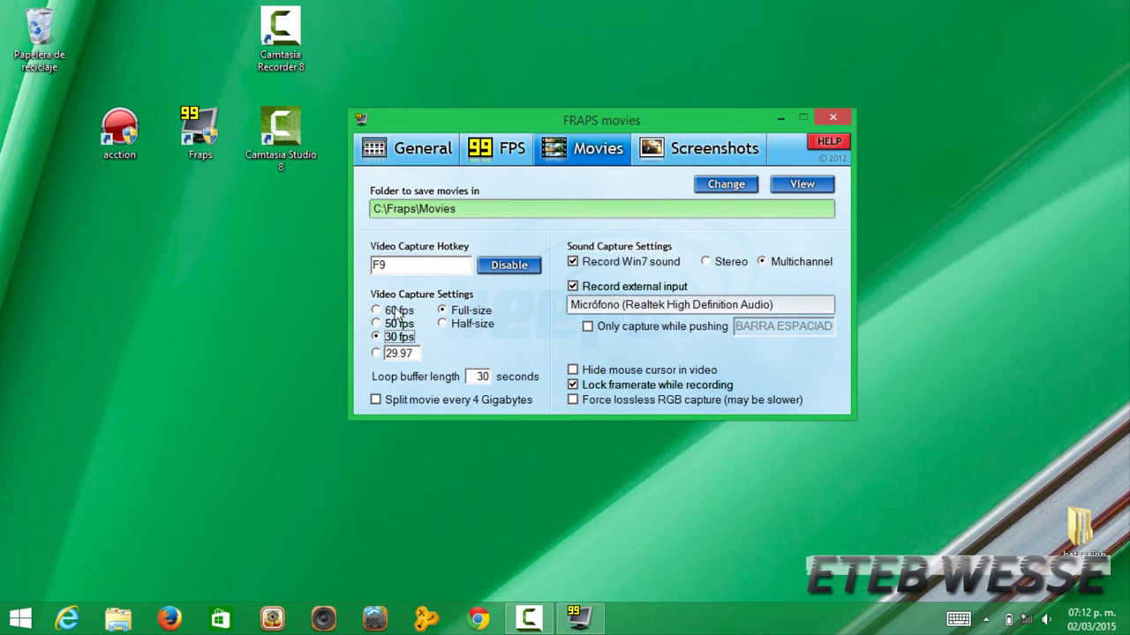
{"action": "left_click", "coordinate": [443, 311]}
Set the image format for Fraps screenshots to JPG.
{"action": "left_click", "coordinate": [677, 156]}
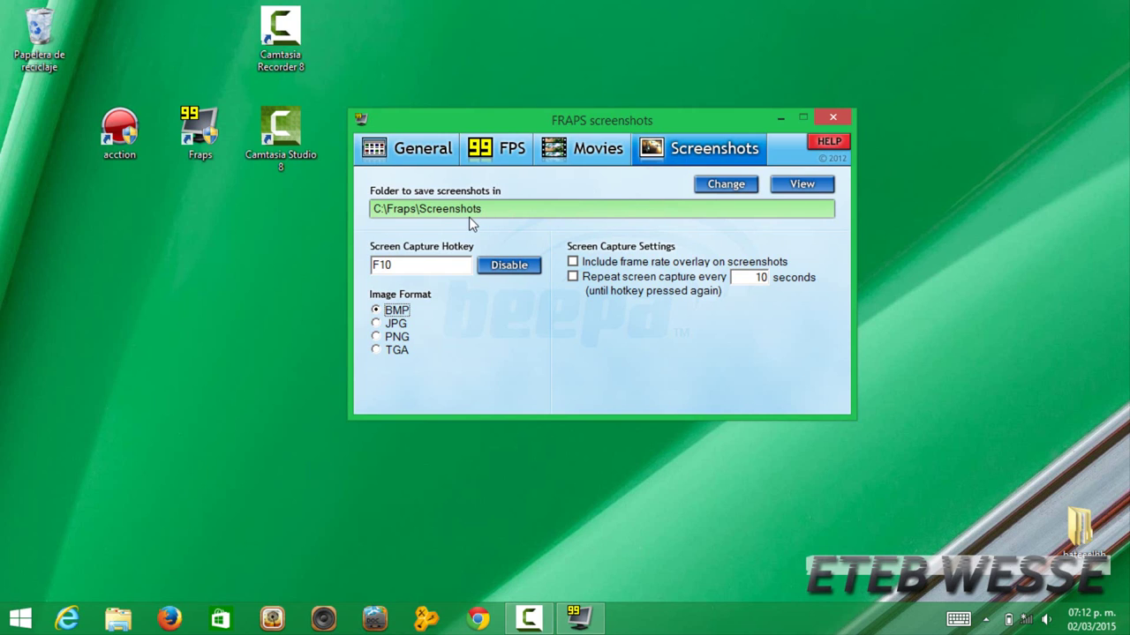
{"action": "left_click", "coordinate": [376, 324]}
{"action": "left_click", "coordinate": [405, 262]}
Go back over the movie, general and FPS settings, including the video capture hotkey.
{"action": "left_click", "coordinate": [558, 163]}
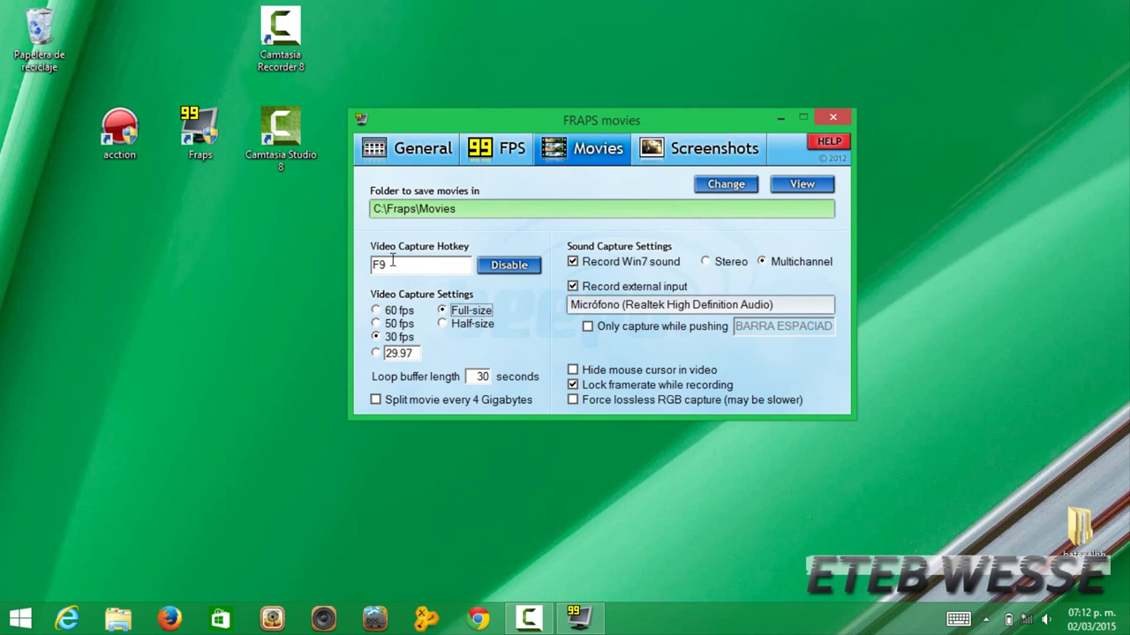
{"action": "left_click", "coordinate": [435, 157]}
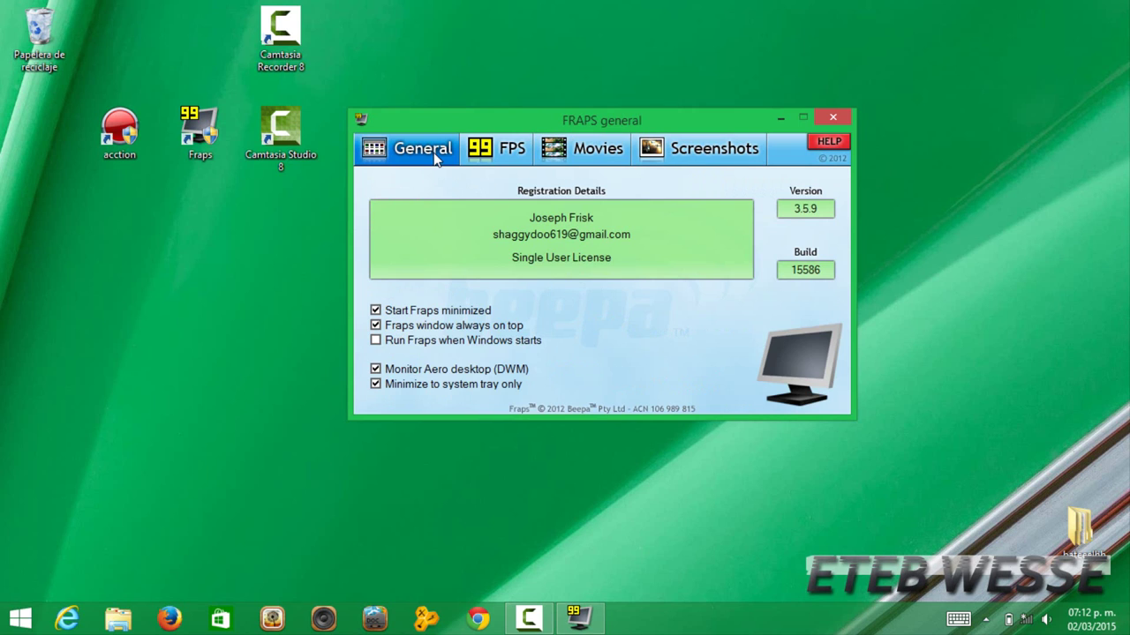
{"action": "left_click", "coordinate": [498, 152]}
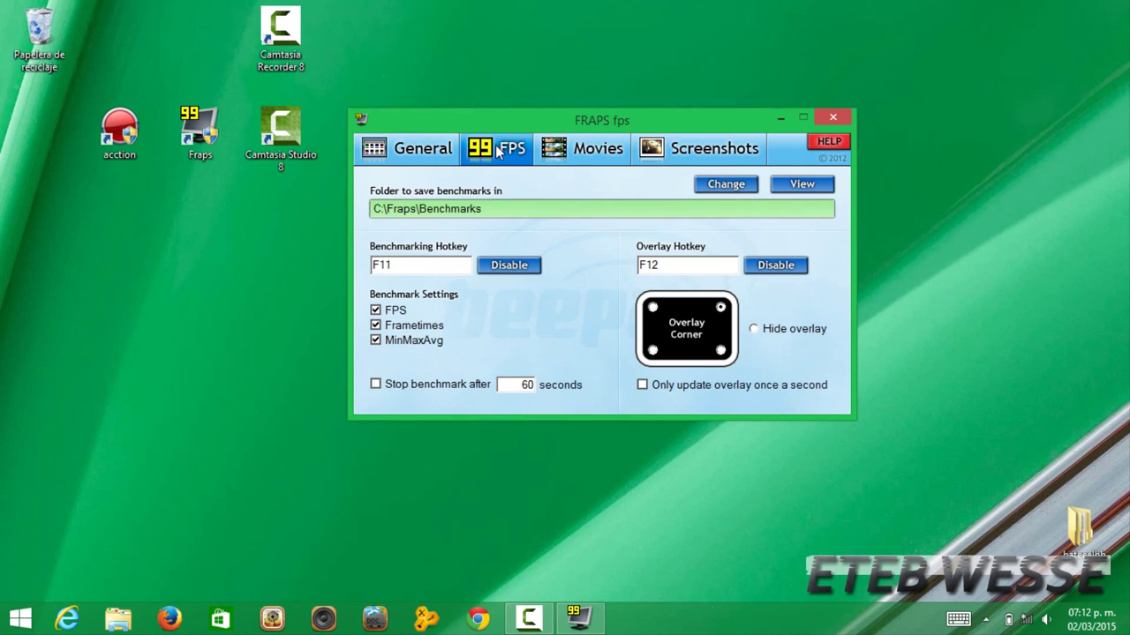
{"action": "left_click", "coordinate": [578, 149]}
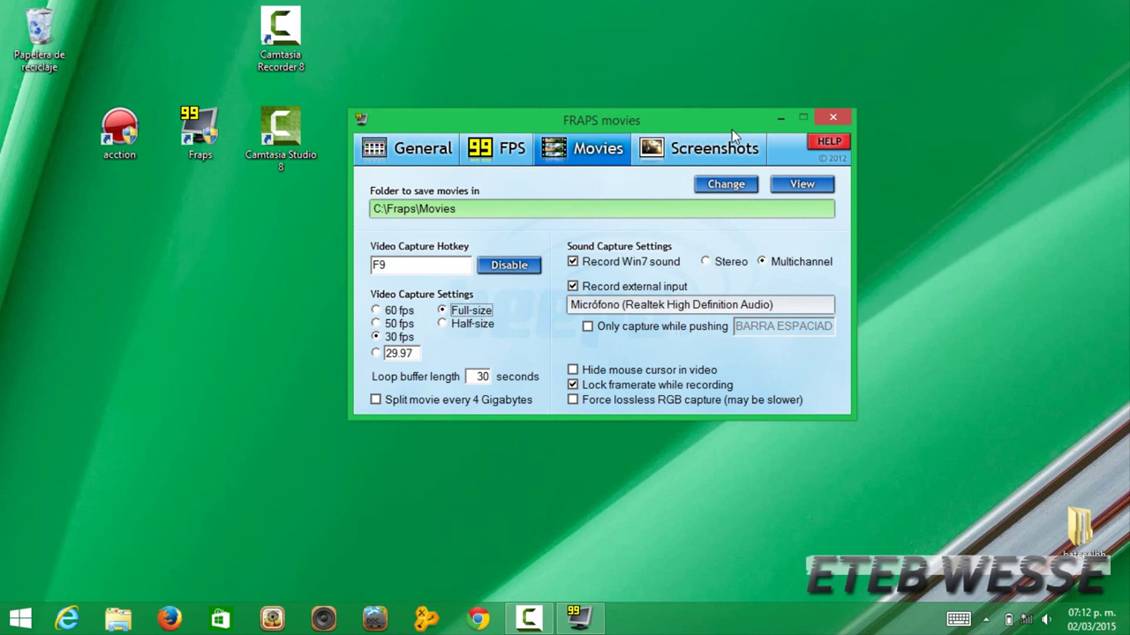
Minimize Fraps to the system tray, restore its window and return to the movie settings.
{"action": "left_click", "coordinate": [781, 117]}
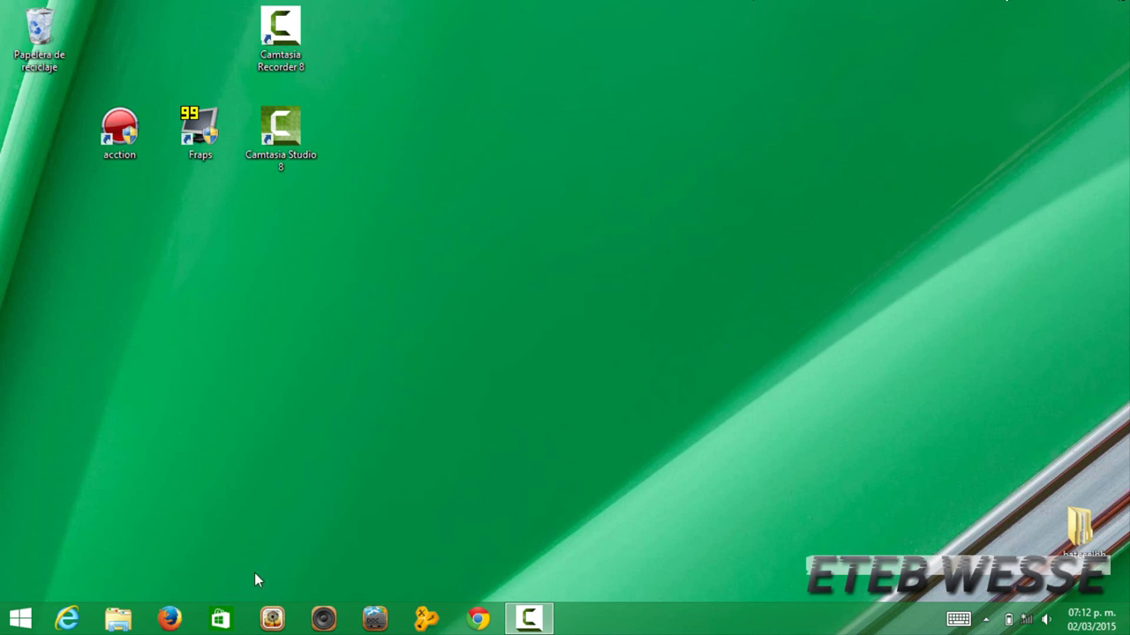
{"action": "left_click", "coordinate": [986, 620]}
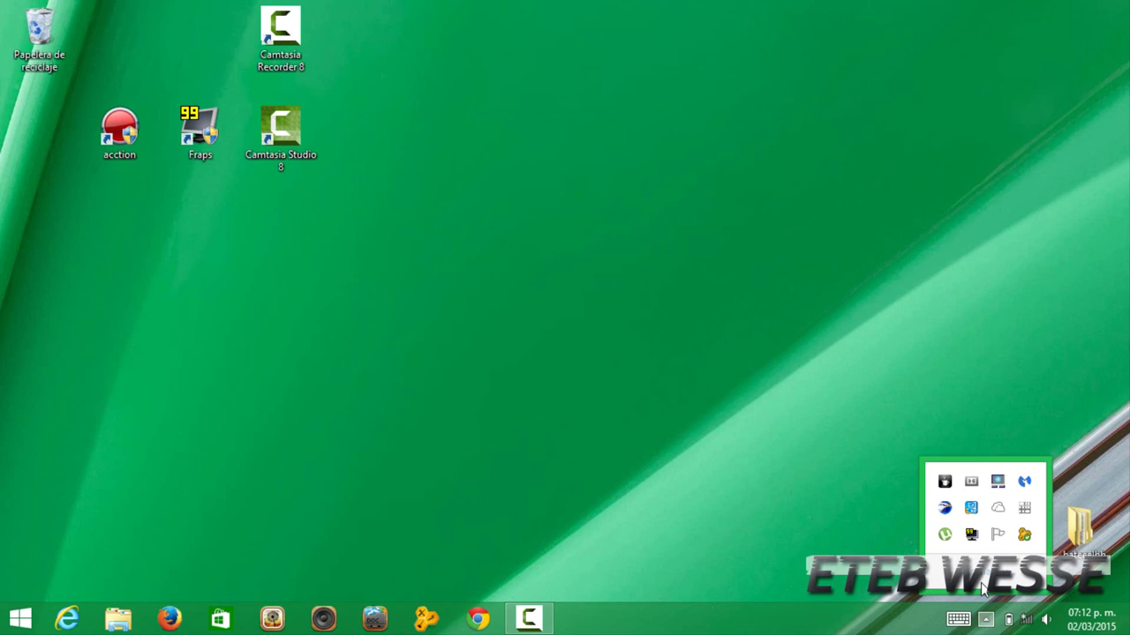
{"action": "left_click", "coordinate": [971, 535]}
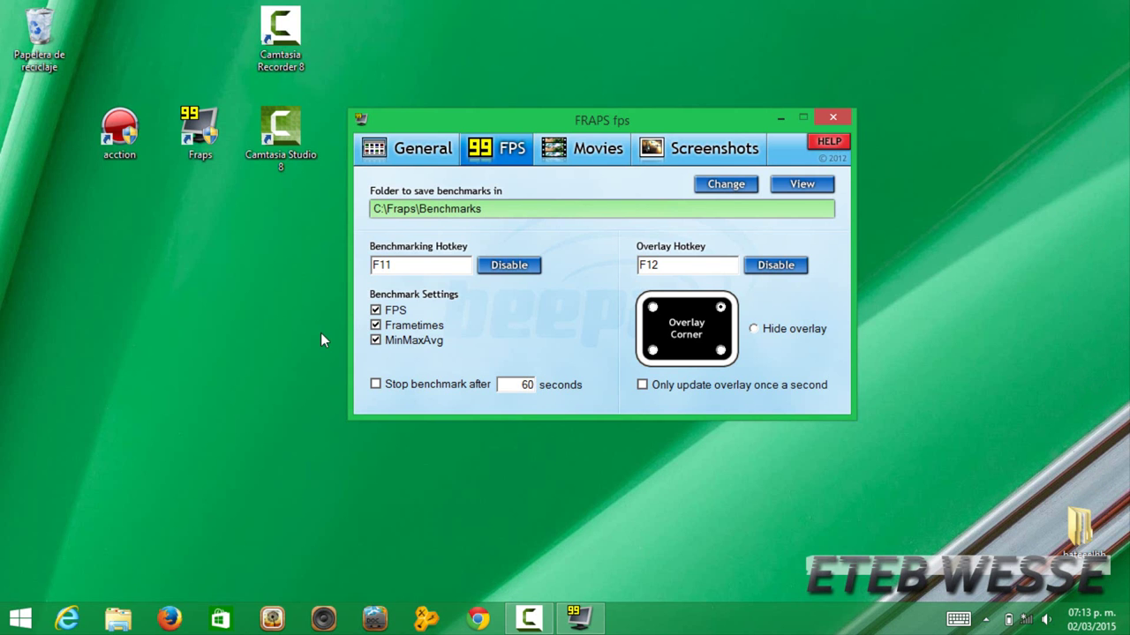
{"action": "left_click", "coordinate": [571, 155]}
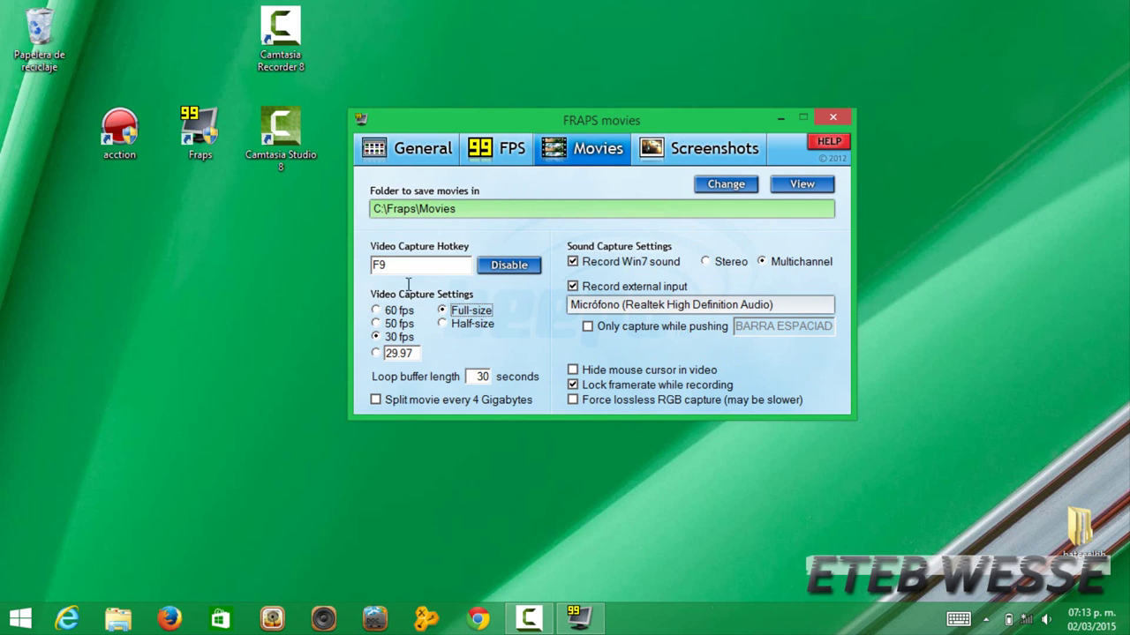
Switch to Camtasia Recorder and show its recording control window.
{"action": "left_click", "coordinate": [541, 629]}
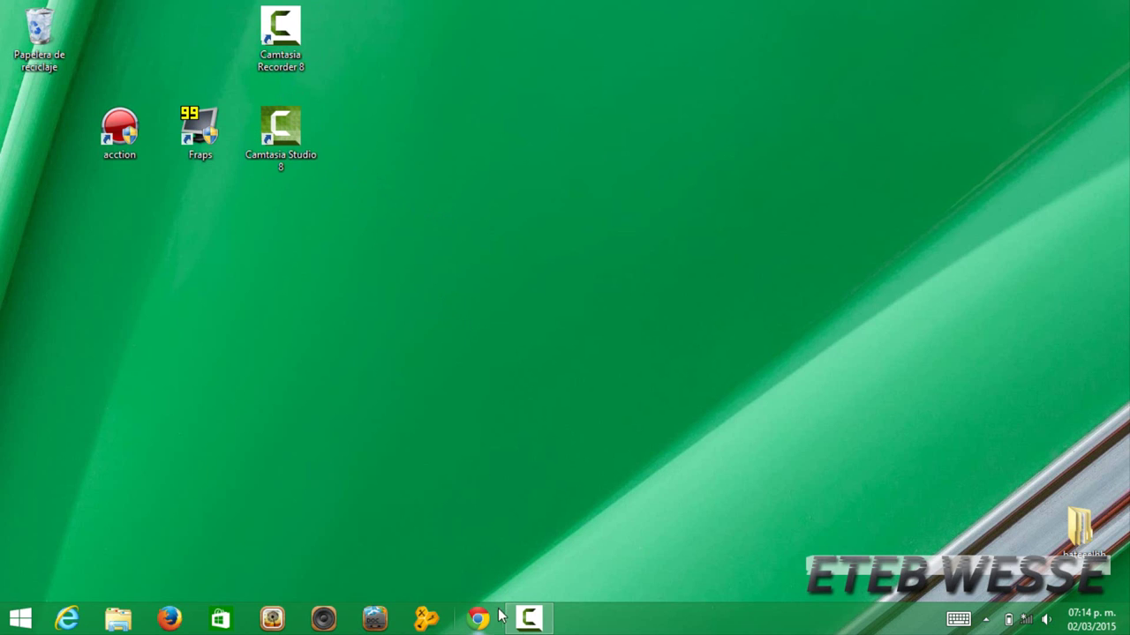
{"action": "left_click", "coordinate": [522, 625]}
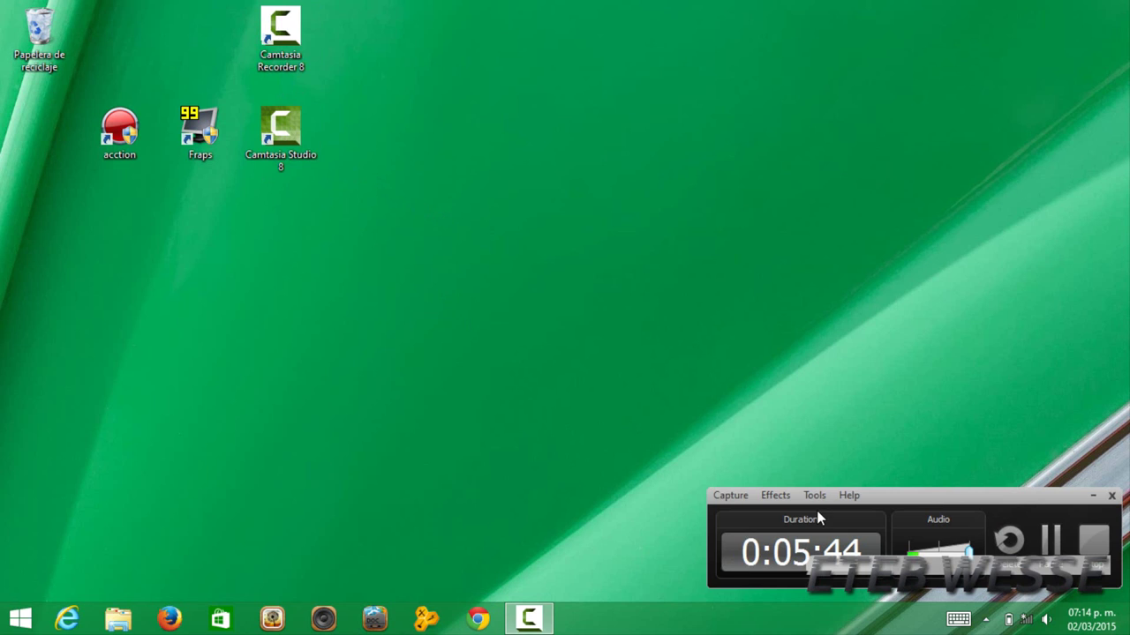